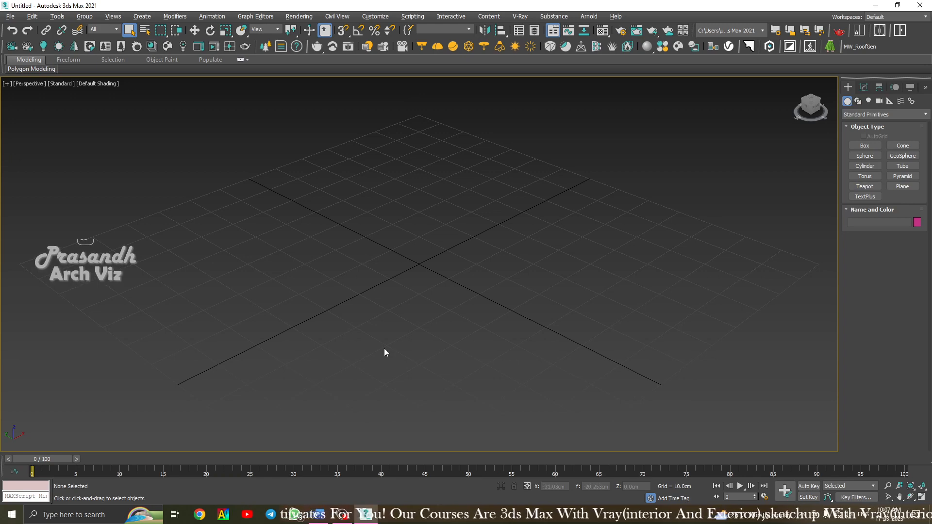
Create a cylinder centred on the grid origin, about 62.6 cm in radius and about 197.8 cm high.
left_click(866, 167)
scroll(464, 291, "down", 2)
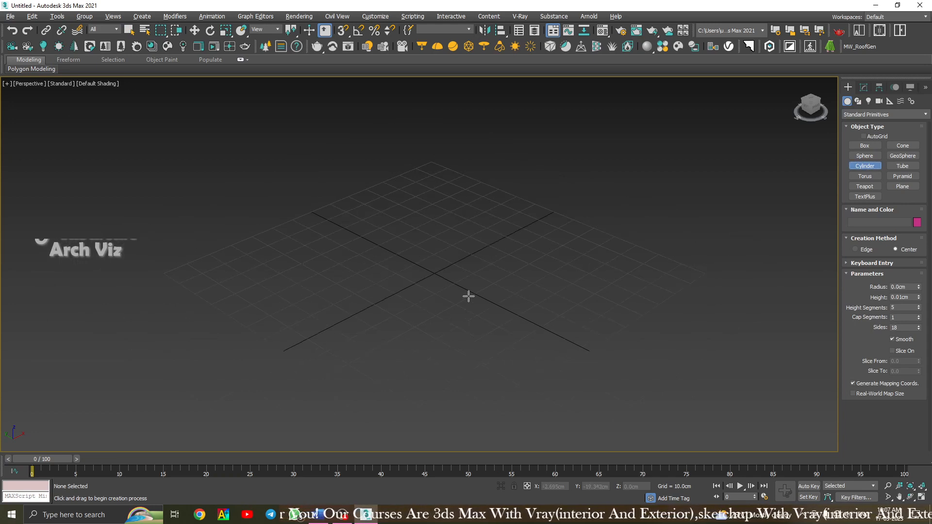
left_click(864, 263)
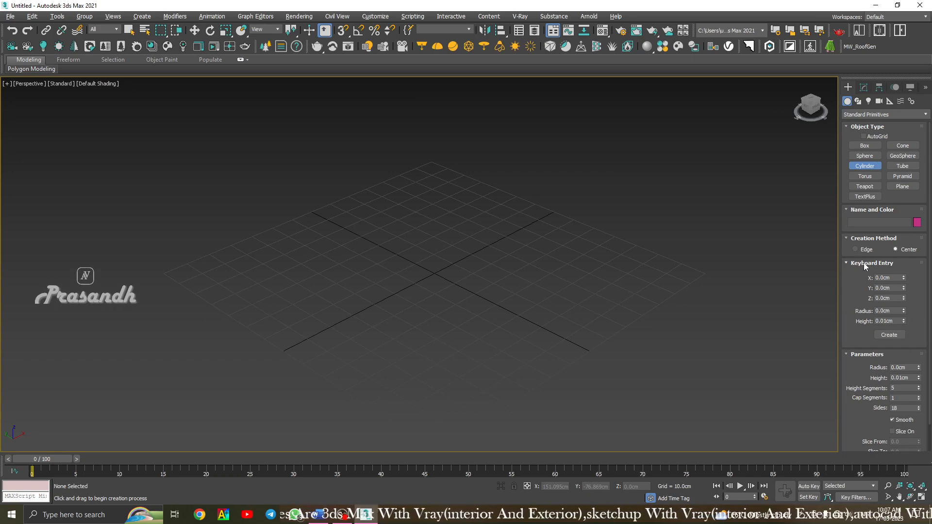
left_click(864, 264)
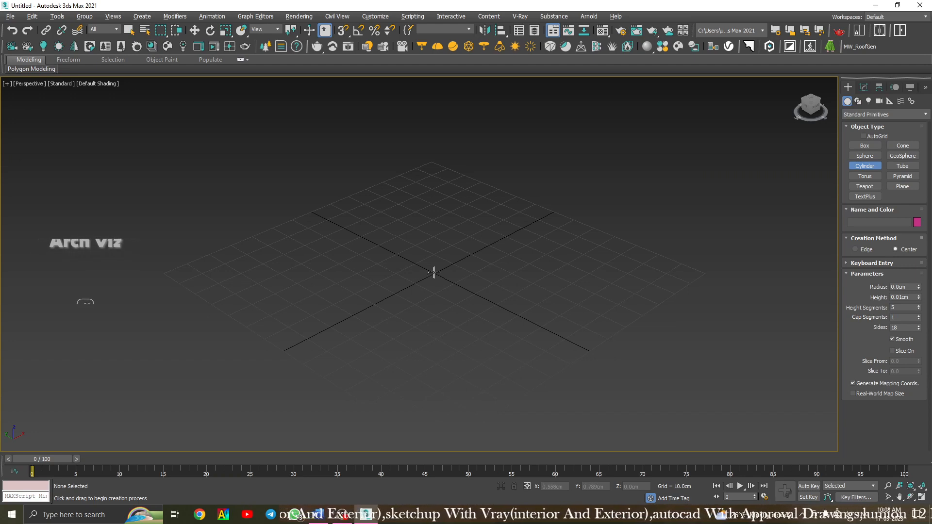
left_click_drag(434, 273, 597, 317)
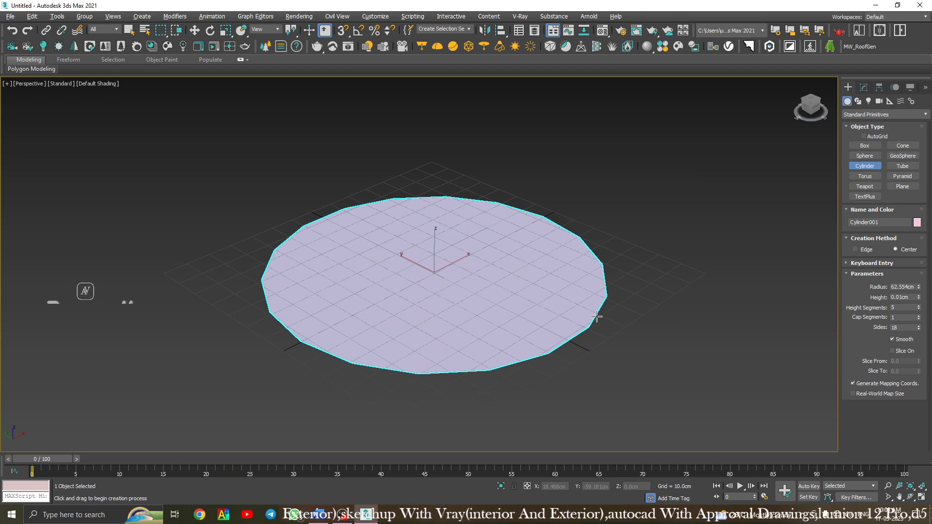
scroll(597, 317, "down", 6)
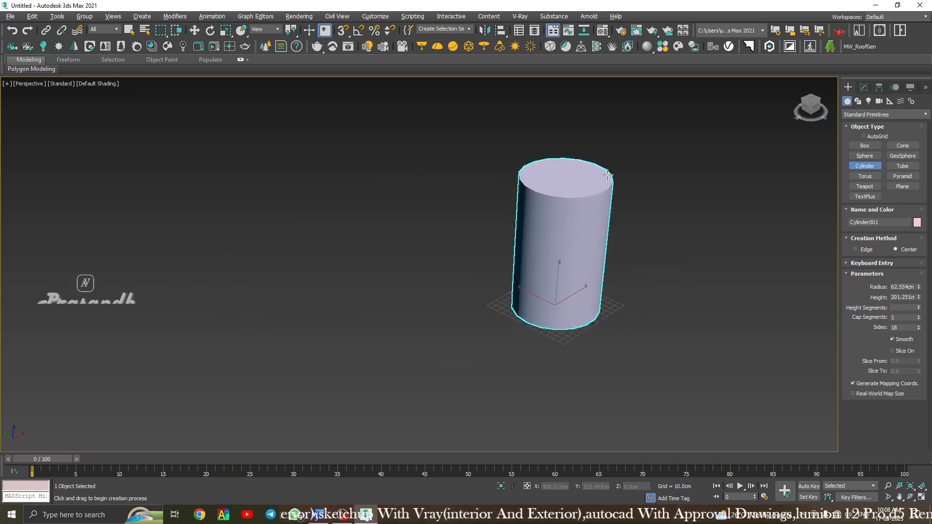
left_click(607, 176)
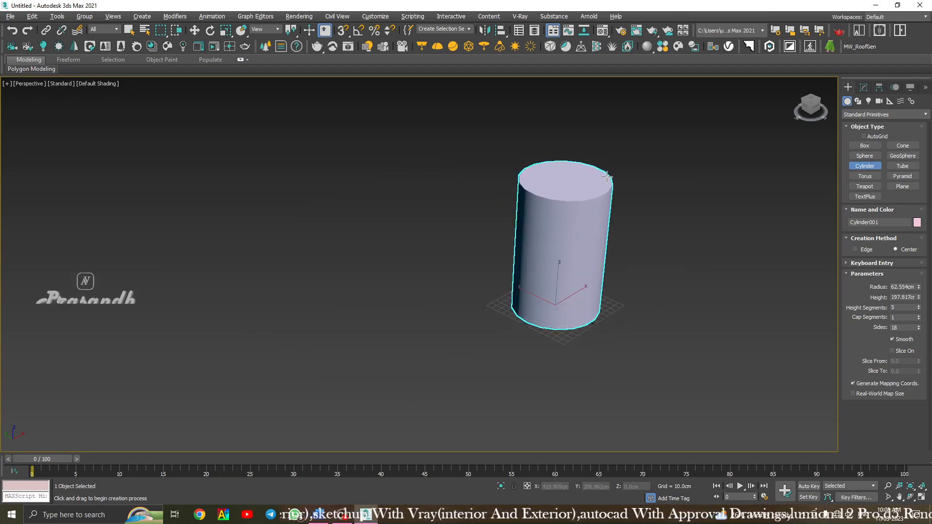
right_click(693, 166)
left_click(678, 167)
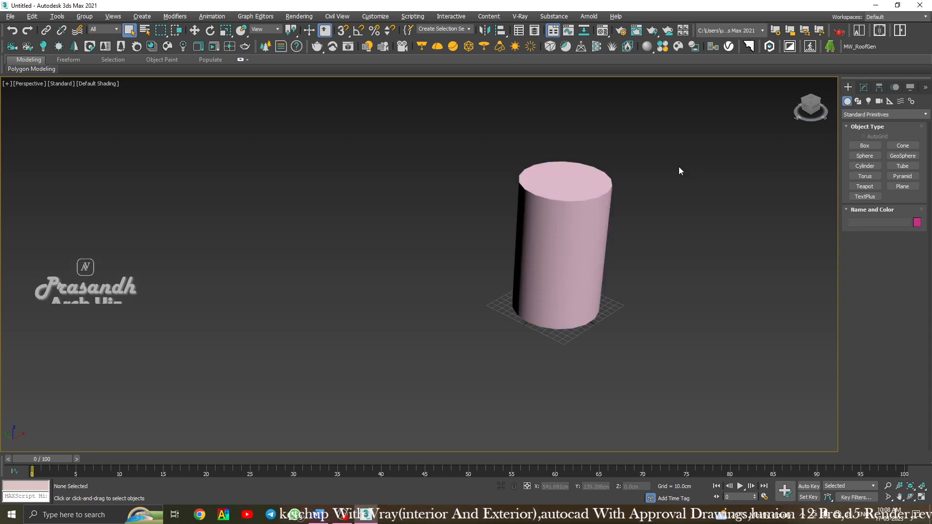
key("z")
left_click(502, 227)
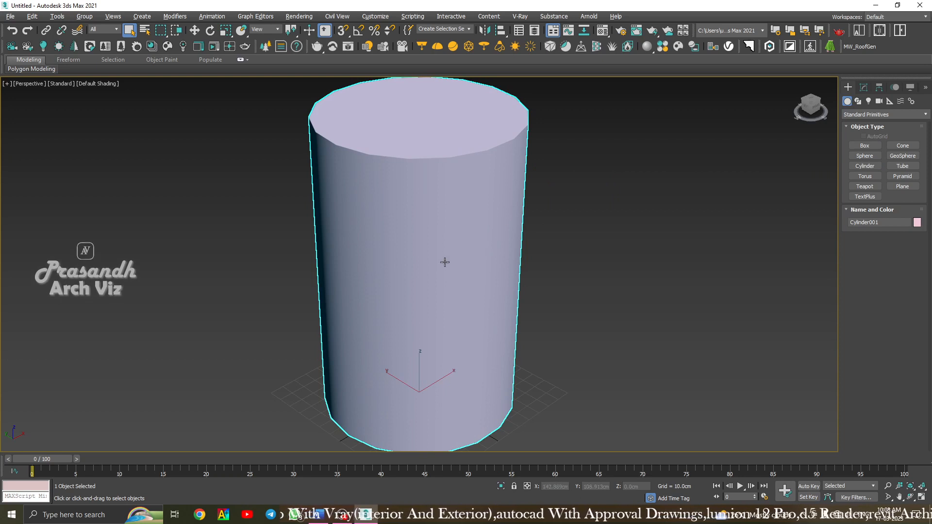
scroll(439, 238, "down", 2)
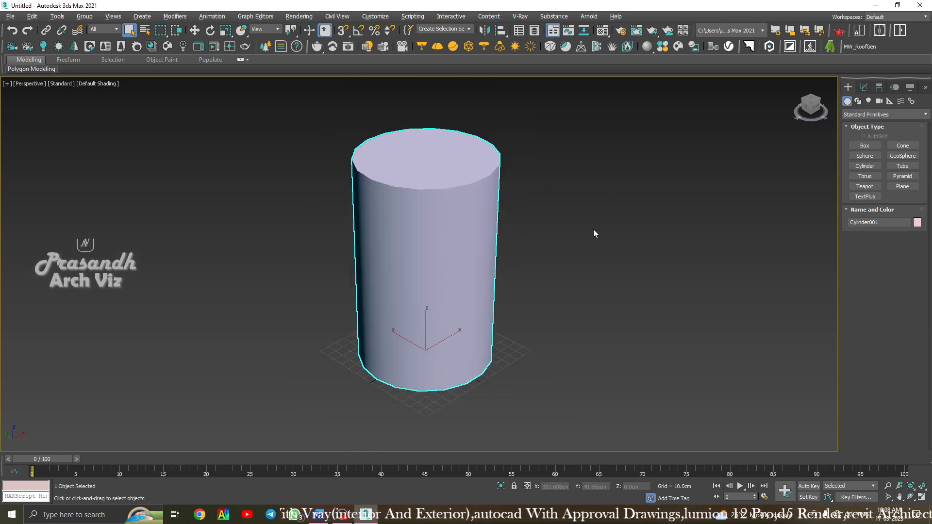
left_click(558, 136)
left_click_drag(541, 115, 266, 238)
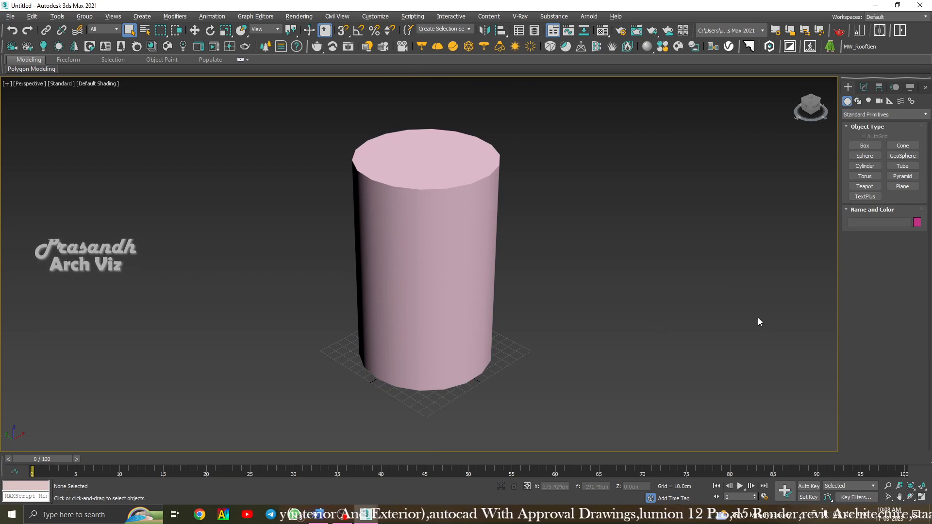
left_click_drag(313, 113, 575, 215)
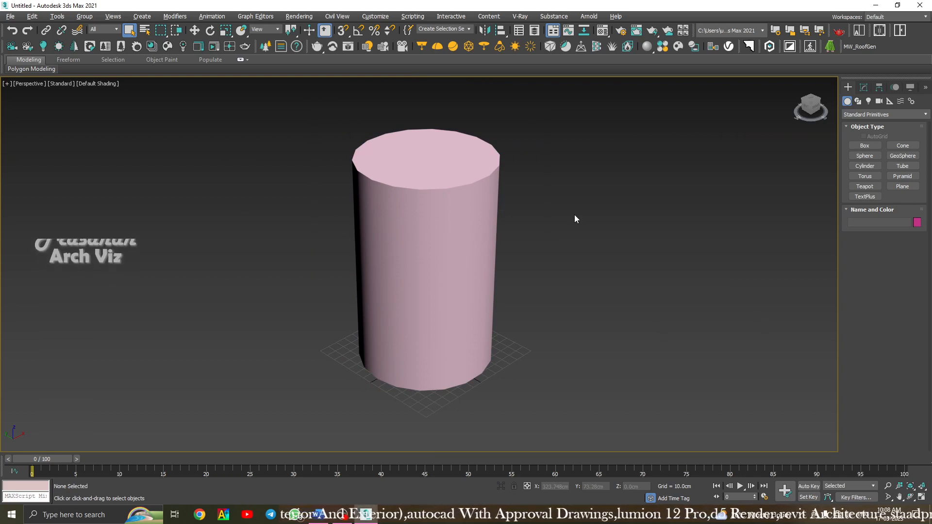
left_click_drag(538, 109, 145, 272)
left_click_drag(258, 103, 587, 269)
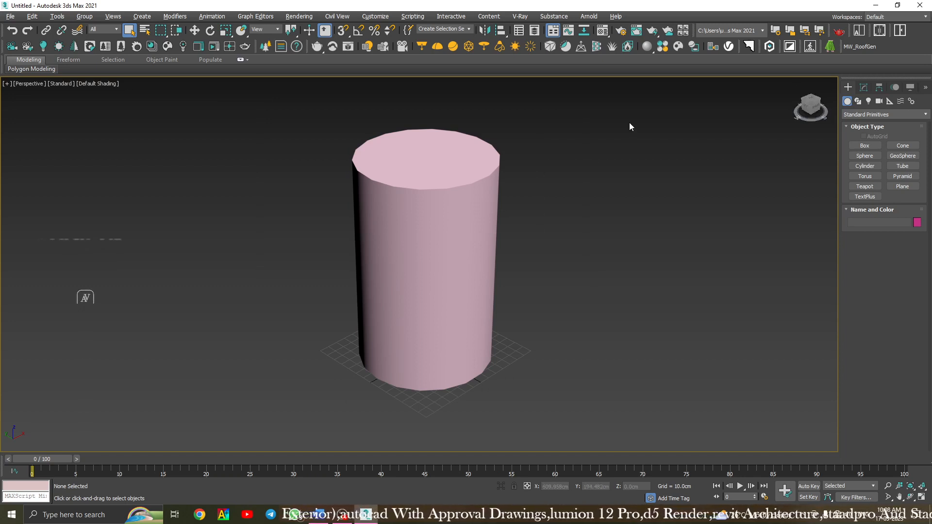
Turn on edged faces in the perspective view to show the cylinder's segments.
left_click(411, 226)
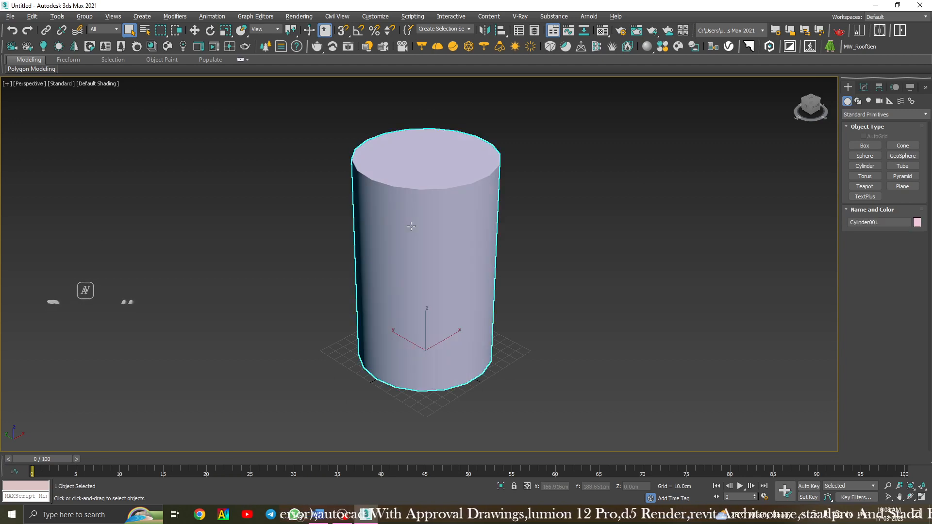
mouse_move(438, 246)
middle_mouse_down("alt")
mouse_move(474, 266)
mouse_move(442, 260)
middle_mouse_up("alt")
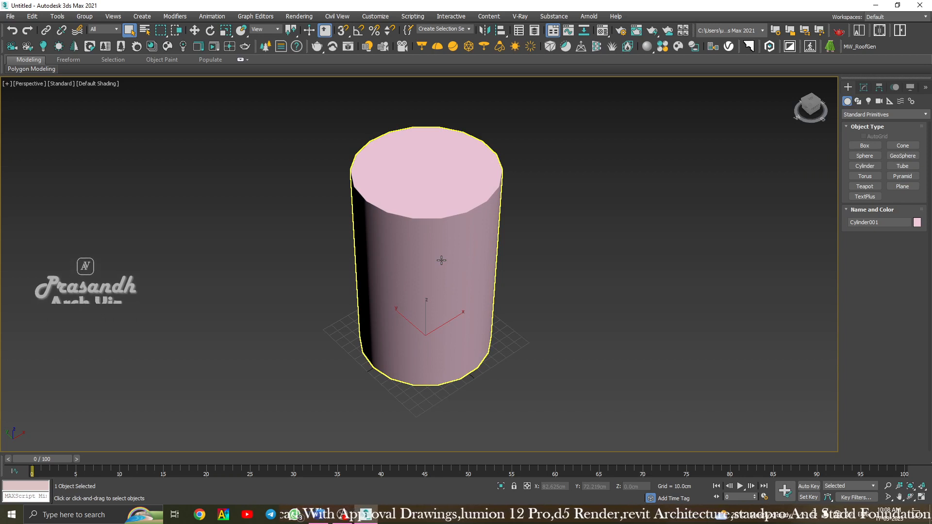
key("F4")
key("F4")
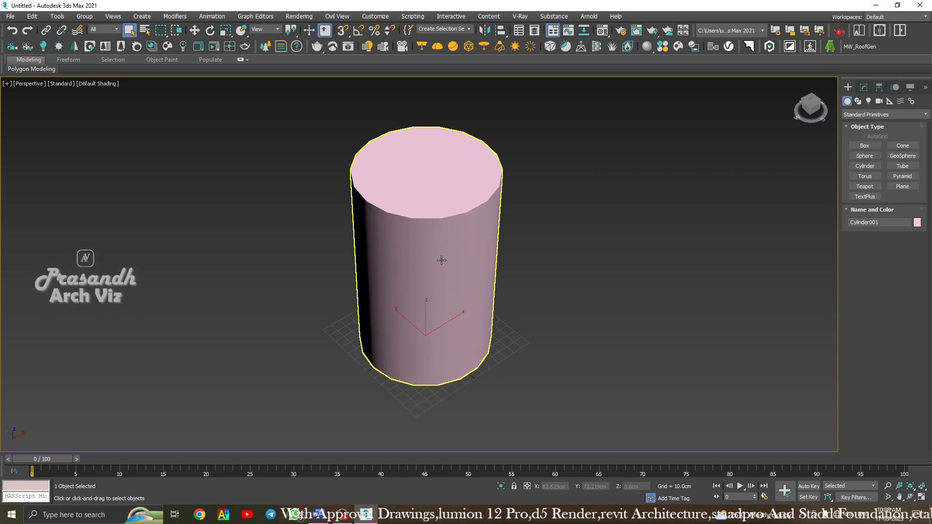
key("F4")
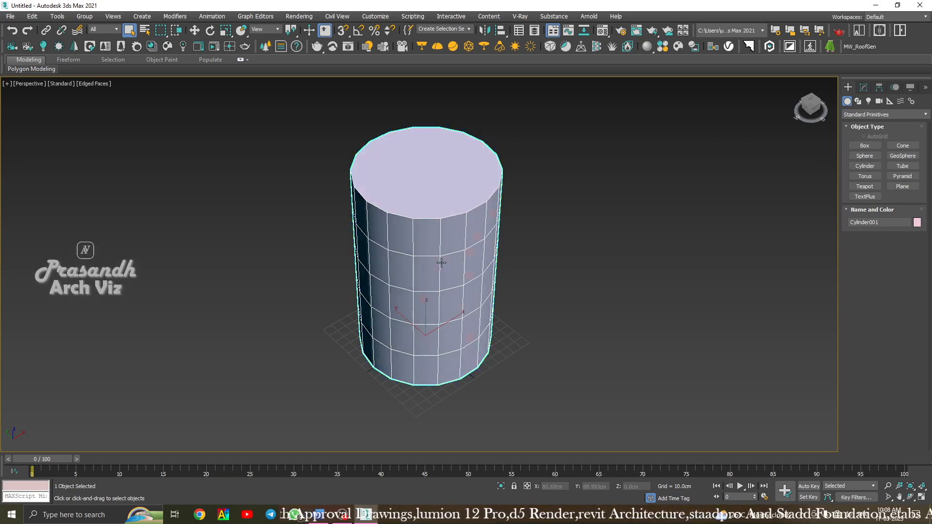
mouse_move(439, 264)
middle_mouse_down("alt")
mouse_move(471, 235)
mouse_move(411, 266)
mouse_move(432, 263)
middle_mouse_up("alt")
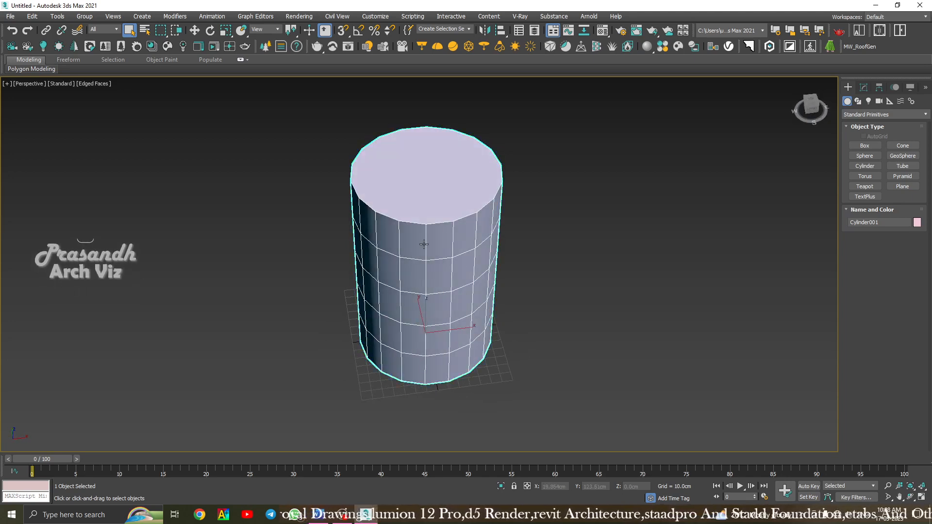
left_click(302, 268)
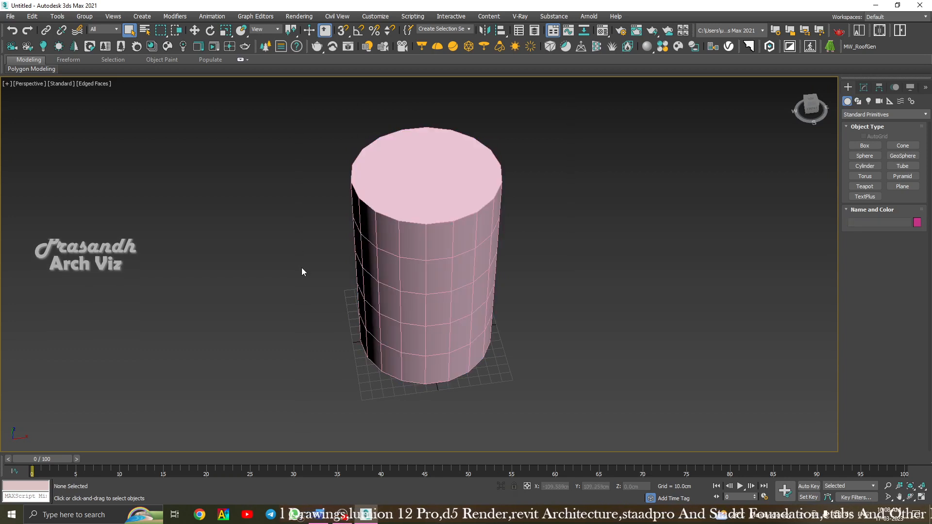
left_click(447, 212)
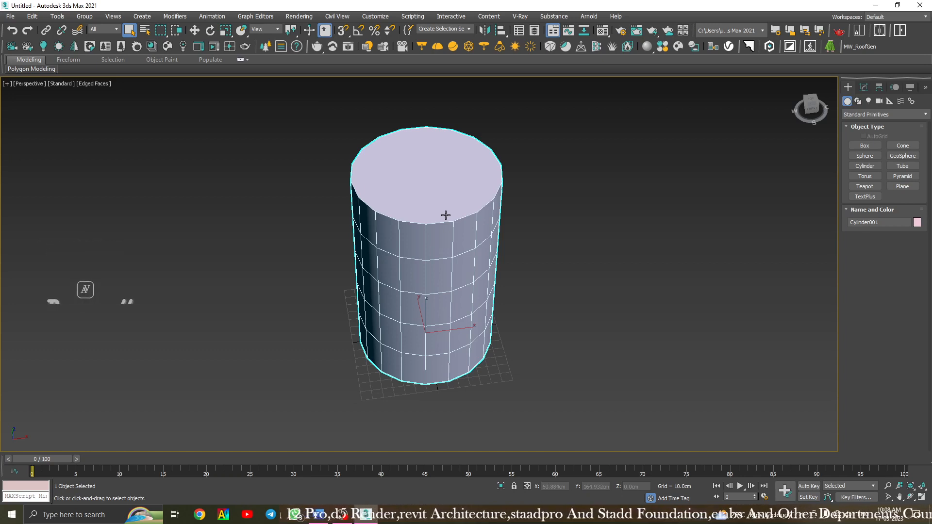
mouse_move(416, 281)
middle_mouse_down()
mouse_move(417, 291)
mouse_move(441, 273)
mouse_move(416, 281)
middle_mouse_up()
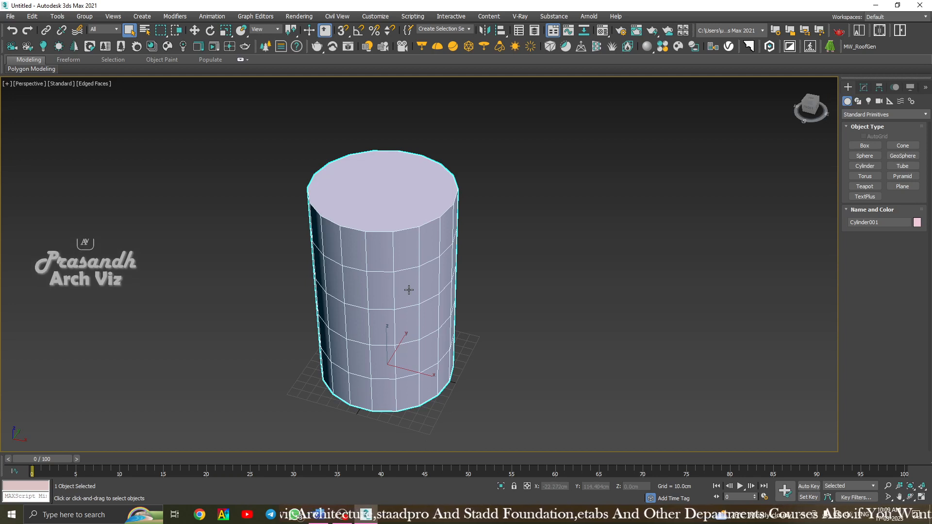
scroll(409, 288, "up", 3)
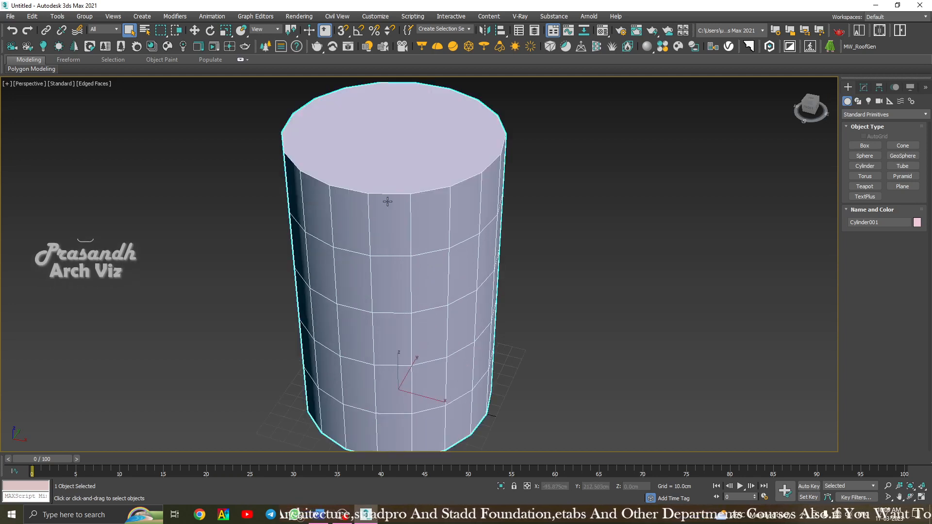
scroll(387, 212, "down", 3)
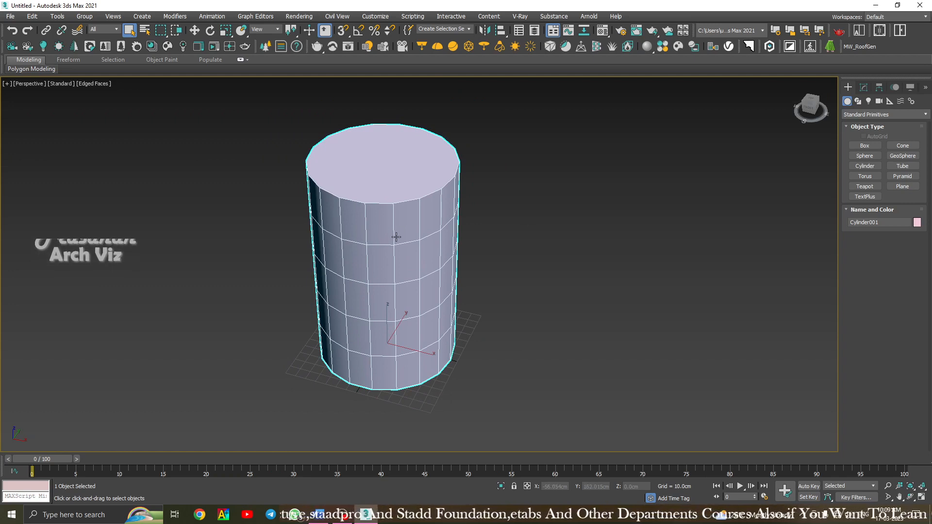
mouse_move(402, 236)
middle_mouse_down("alt")
mouse_move(385, 247)
mouse_move(397, 260)
mouse_move(433, 246)
mouse_move(406, 255)
middle_mouse_up("alt")
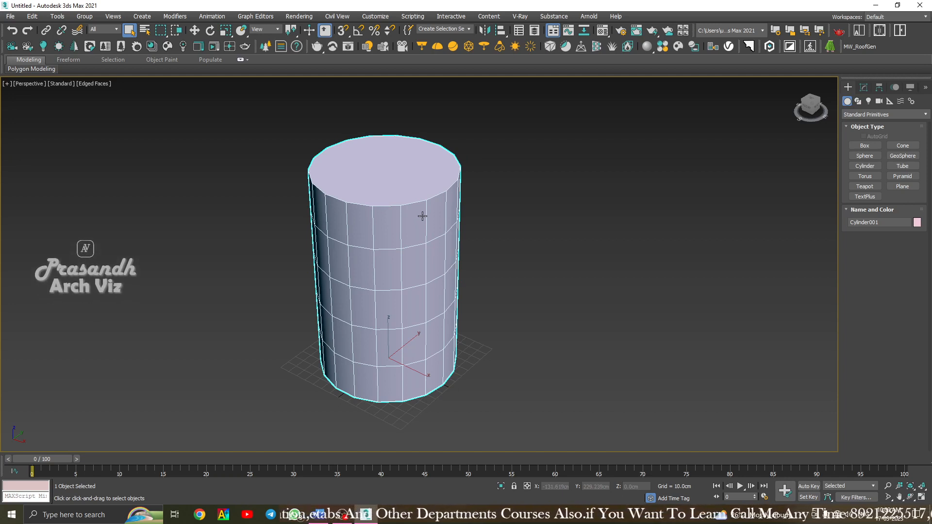
key("F4")
key("F4")
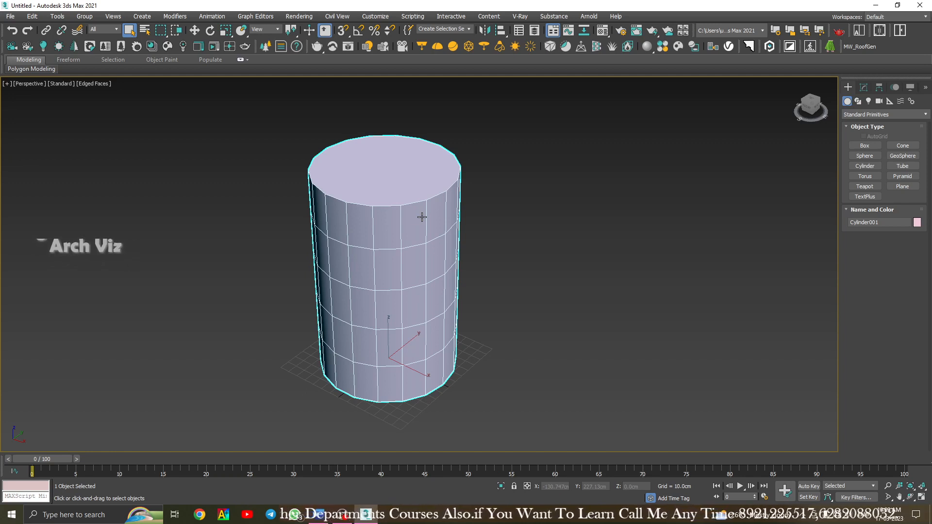
Select the cylinder and switch back and forth between its modification parameters and the object creation options.
left_click(570, 185)
left_click(414, 208)
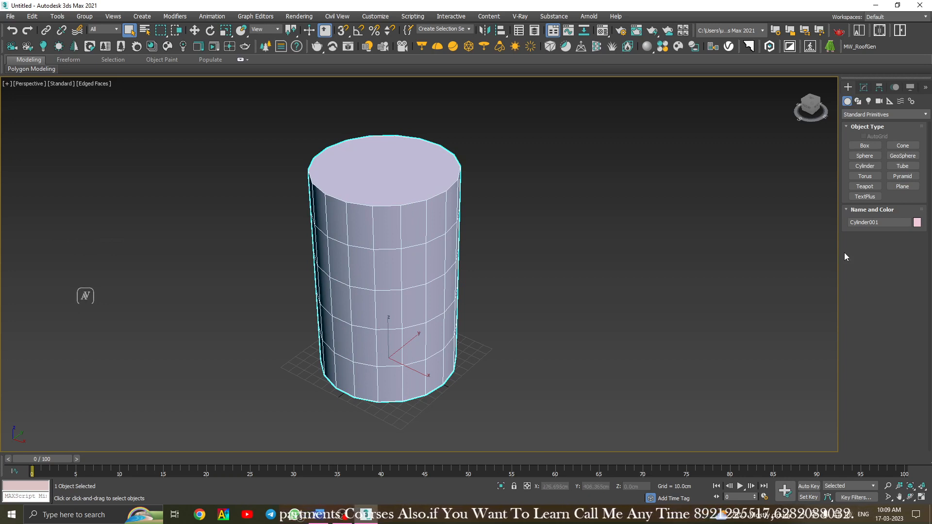
left_click(864, 88)
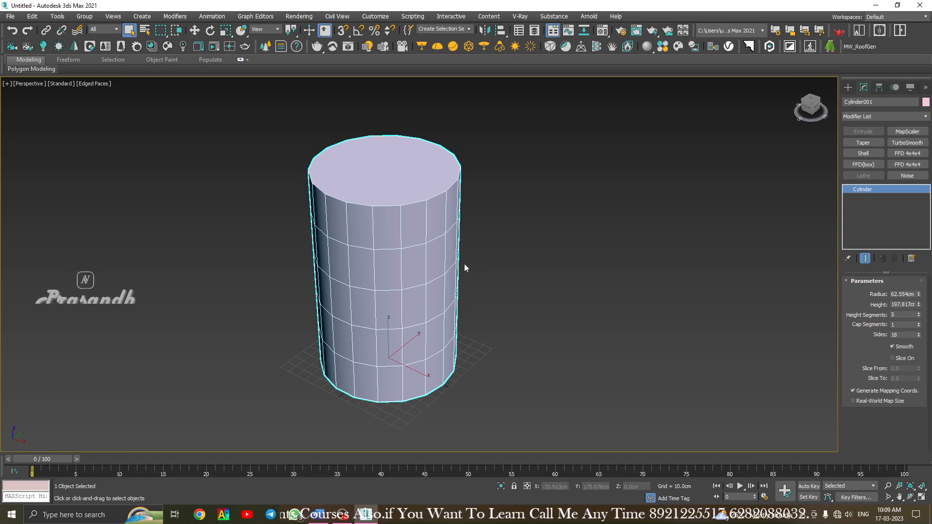
left_click(848, 87)
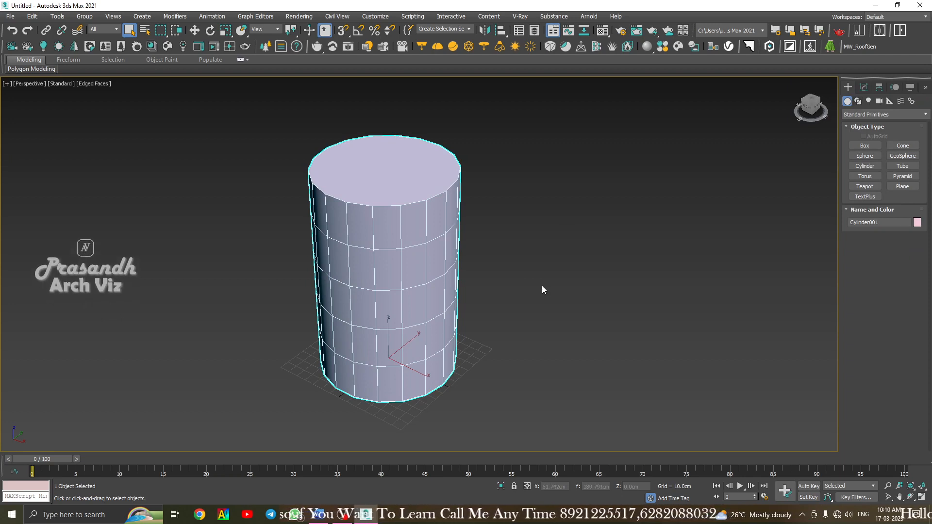
key("1")
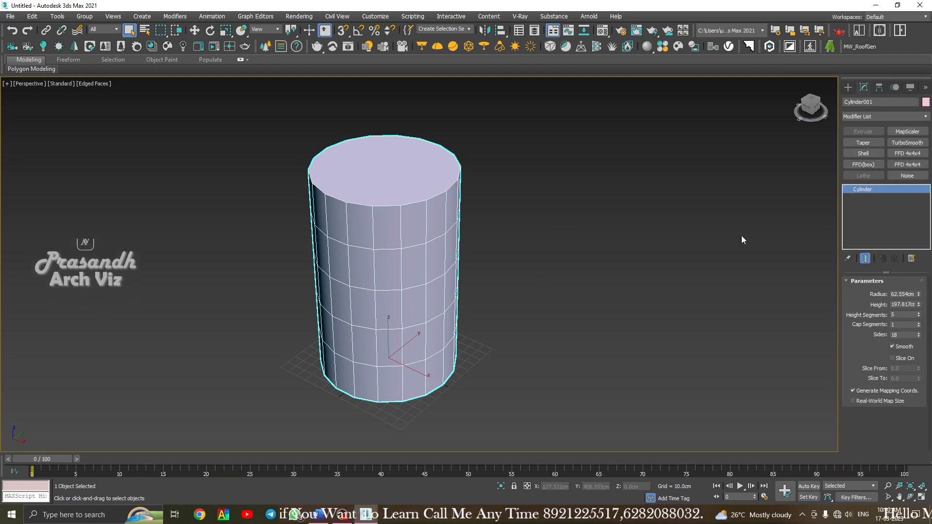
left_click(848, 87)
left_click(529, 220)
left_click(404, 245)
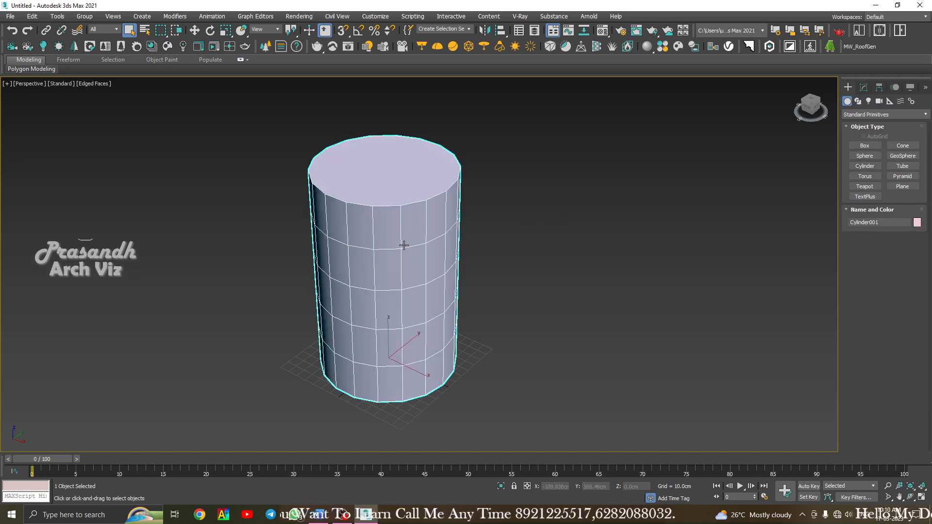
left_click(864, 88)
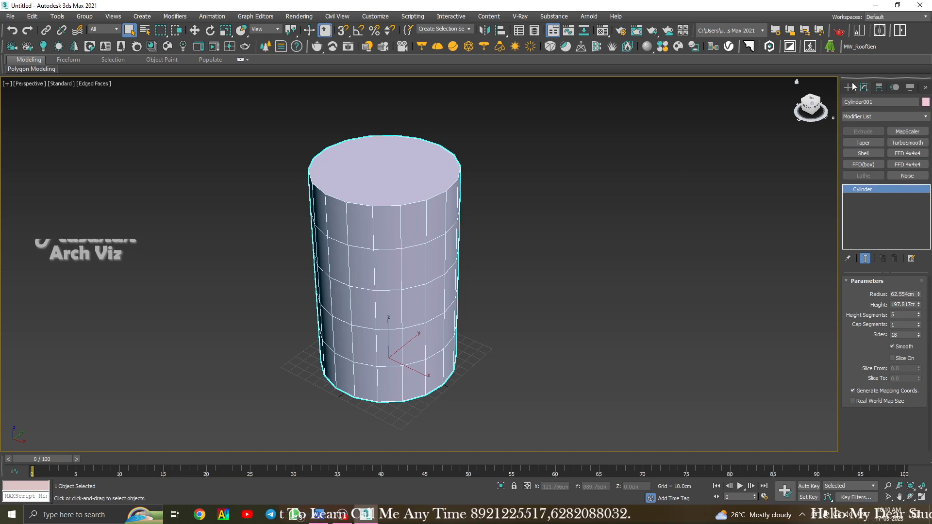
left_click(592, 178)
Set the cylinder's radius to 50 cm and its height to 100 cm.
left_click(374, 245)
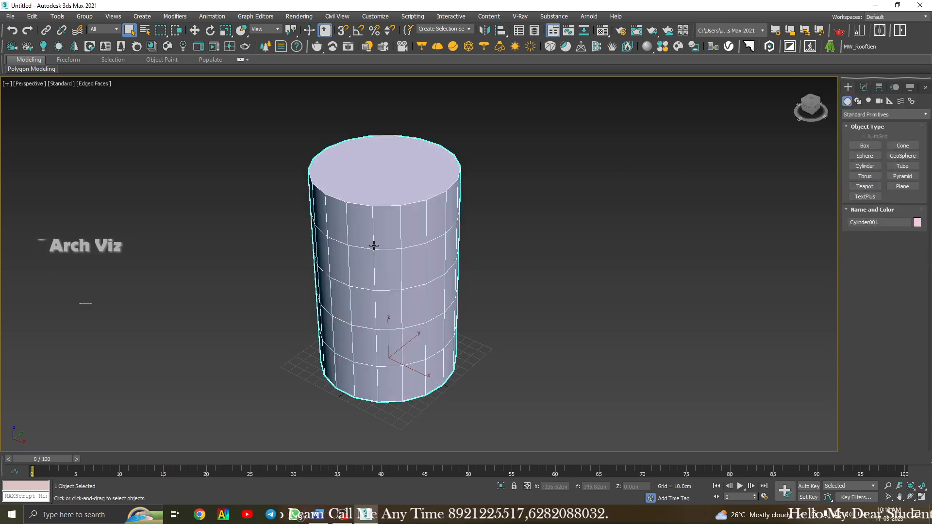
key("1")
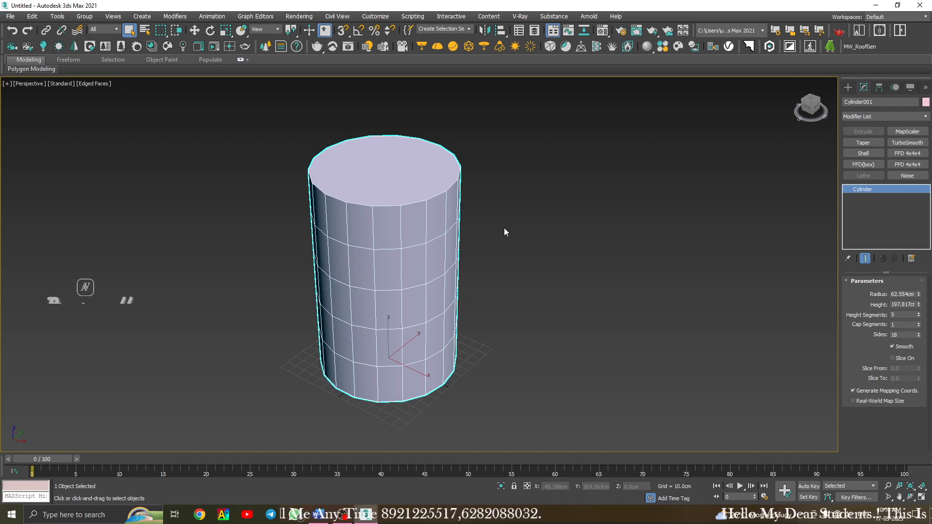
double_click(916, 294)
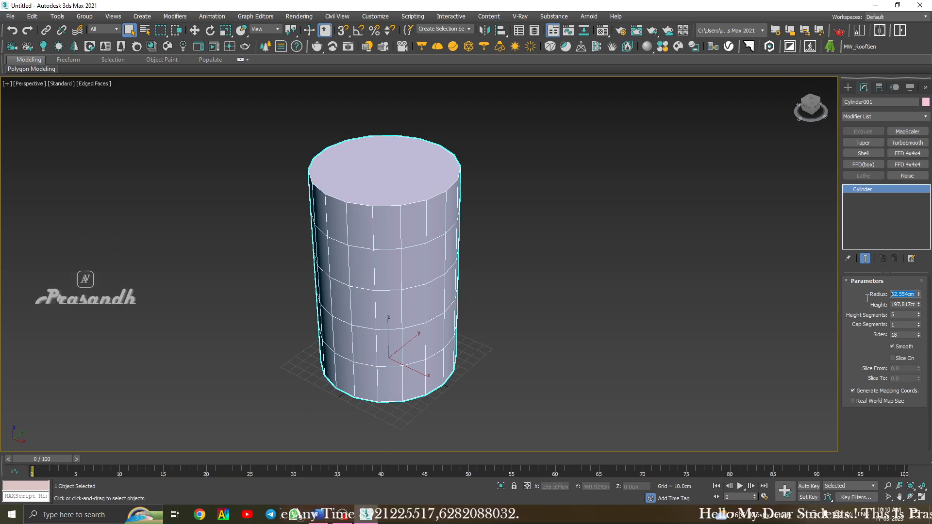
type("50")
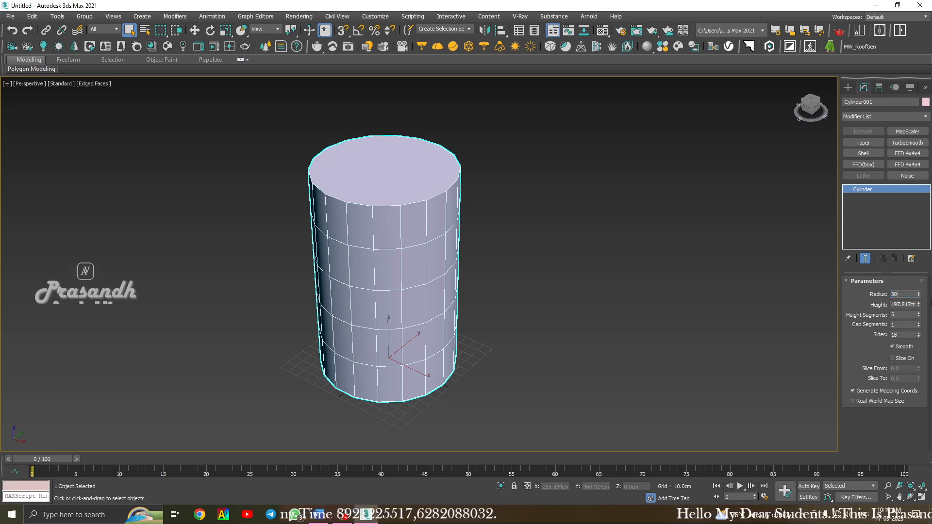
double_click(912, 304)
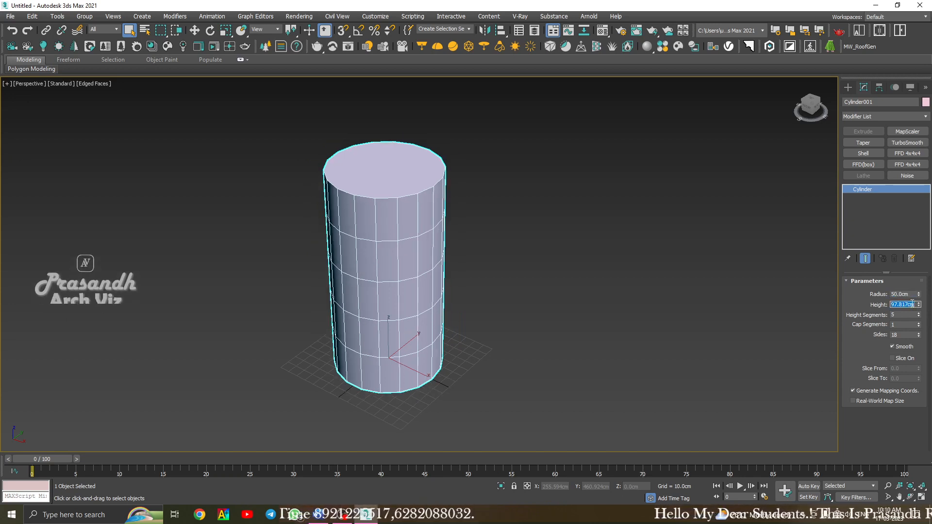
type("100")
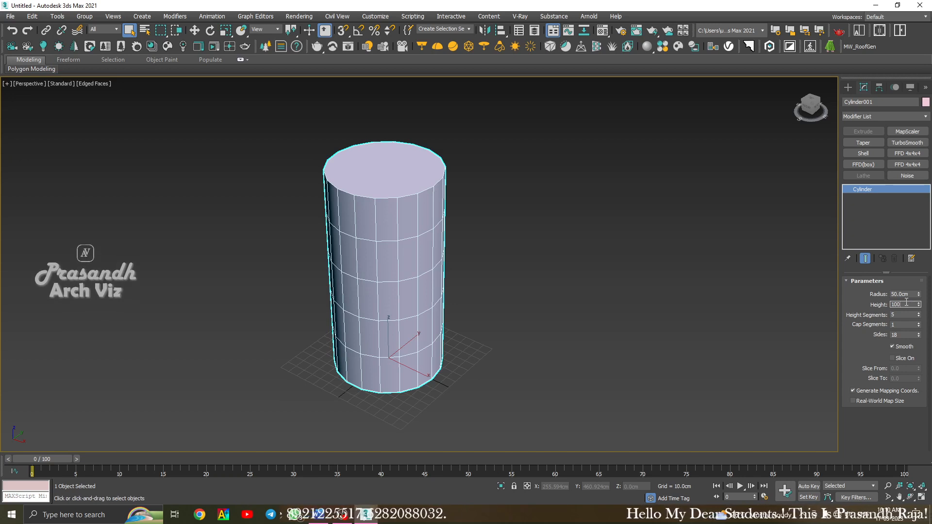
key("Return")
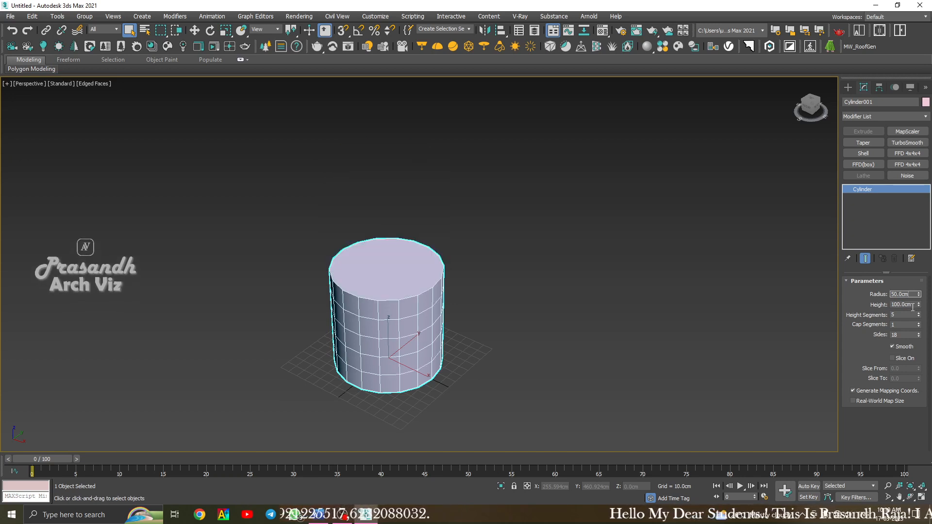
Increase the cylinder's height segments to 11.
left_click(906, 315)
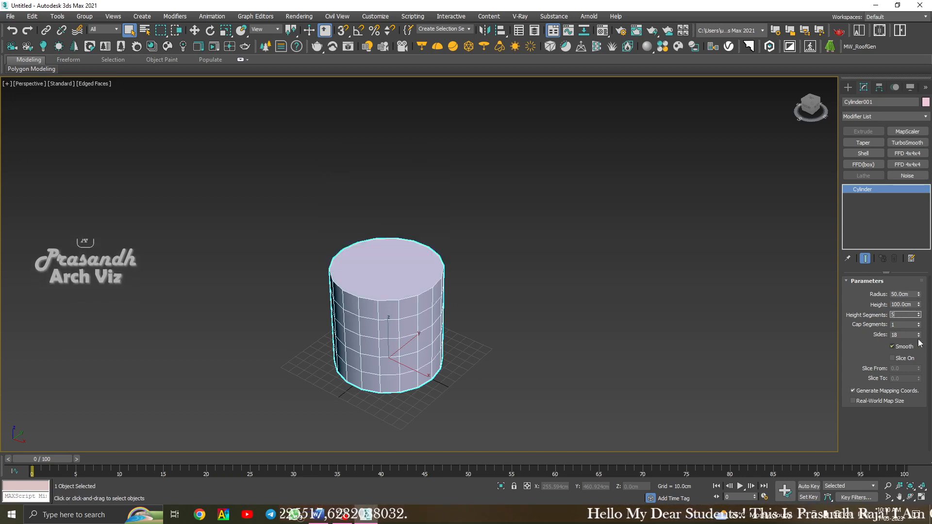
scroll(443, 349, "up", 5)
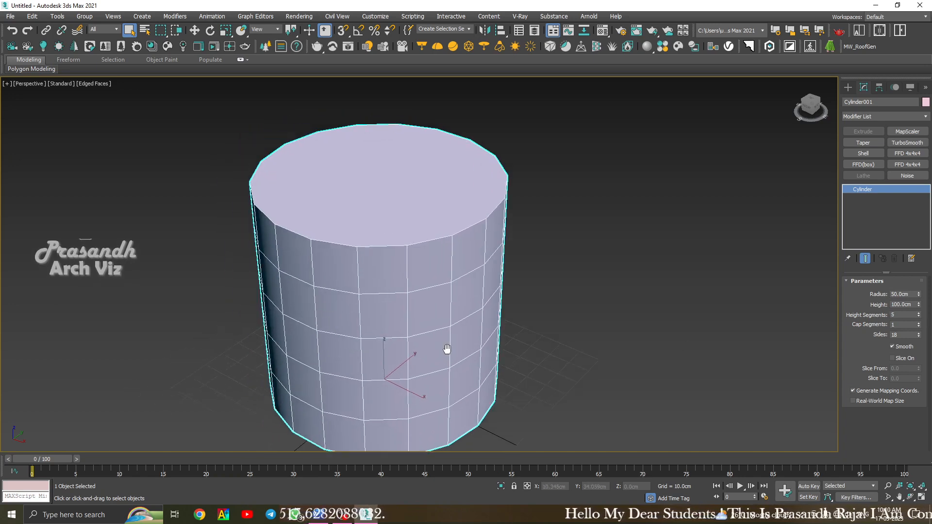
middle_click_drag(443, 349, 481, 324)
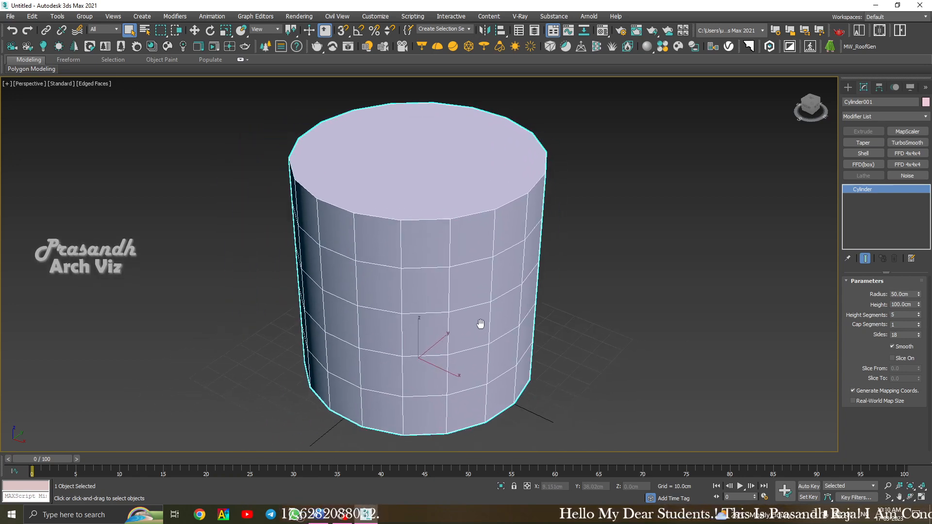
left_click(918, 313)
left_click(918, 313)
left_click(918, 314)
left_click(918, 314)
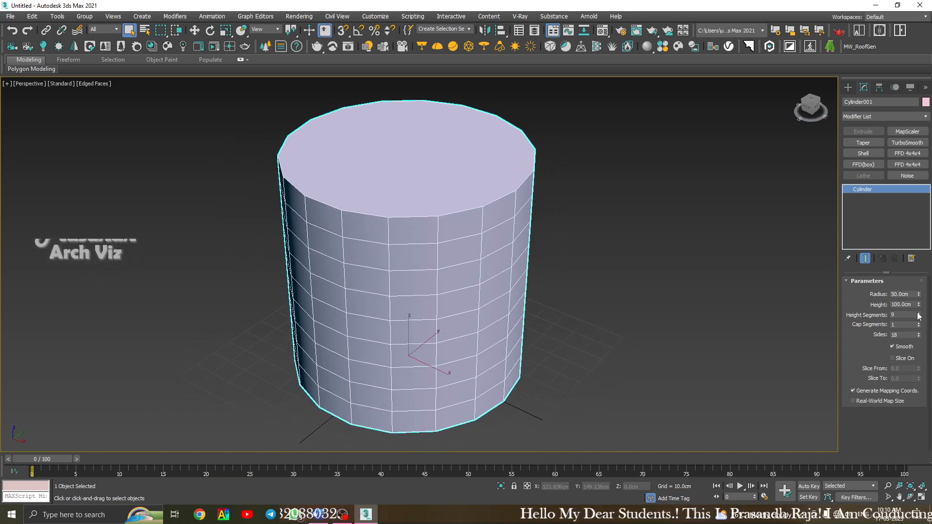
left_click(918, 314)
left_click(918, 314)
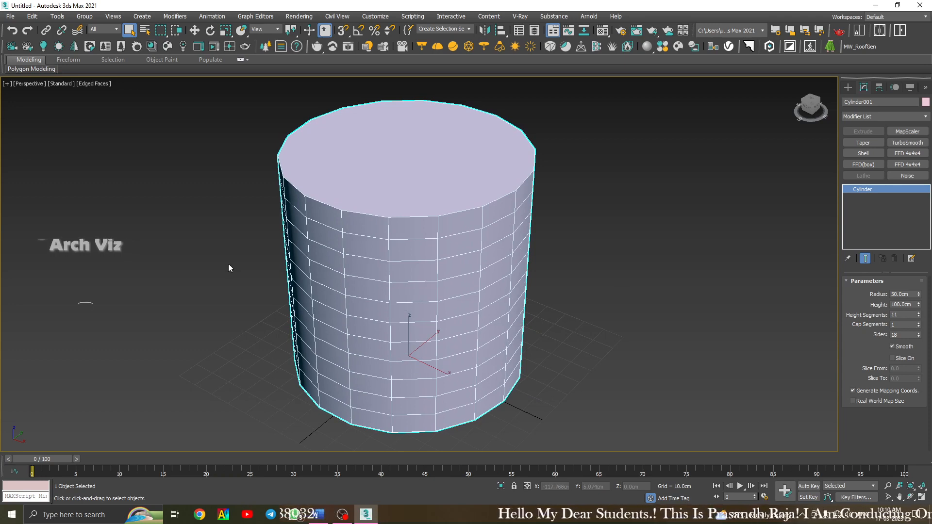
Increase the cylinder's cap segments to 3 and view the rings on its upper face.
middle_click_drag(381, 273, 377, 287, "alt")
scroll(416, 266, "up", 4)
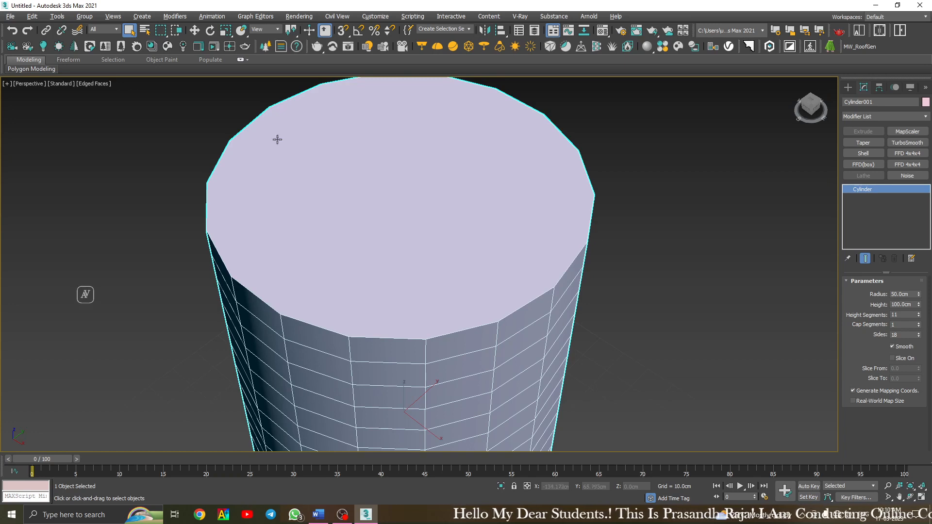
scroll(419, 253, "down", 4)
middle_click_drag(444, 324, 430, 214, "alt")
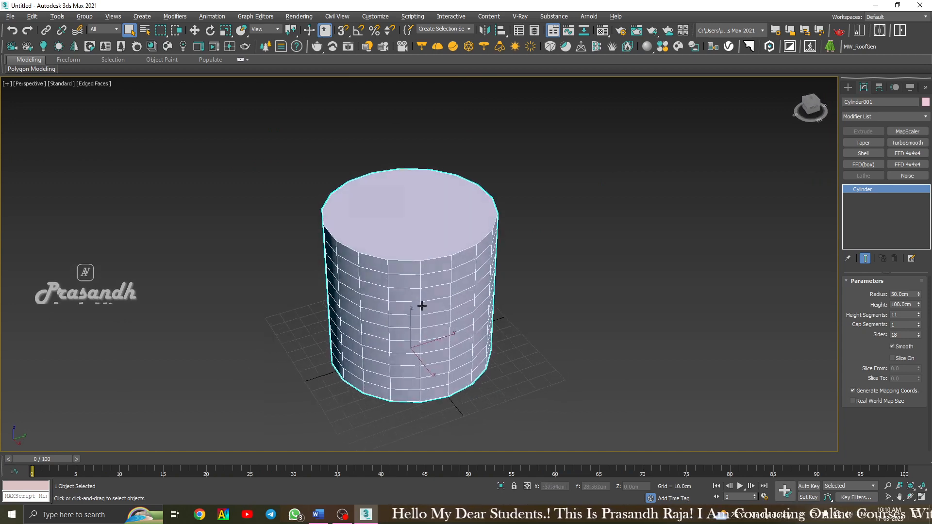
left_click(919, 323)
scroll(399, 198, "up", 3)
scroll(412, 214, "down", 3)
middle_click_drag(412, 214, 427, 233, "alt")
scroll(411, 245, "up", 2)
left_click(919, 324)
scroll(419, 196, "up", 3)
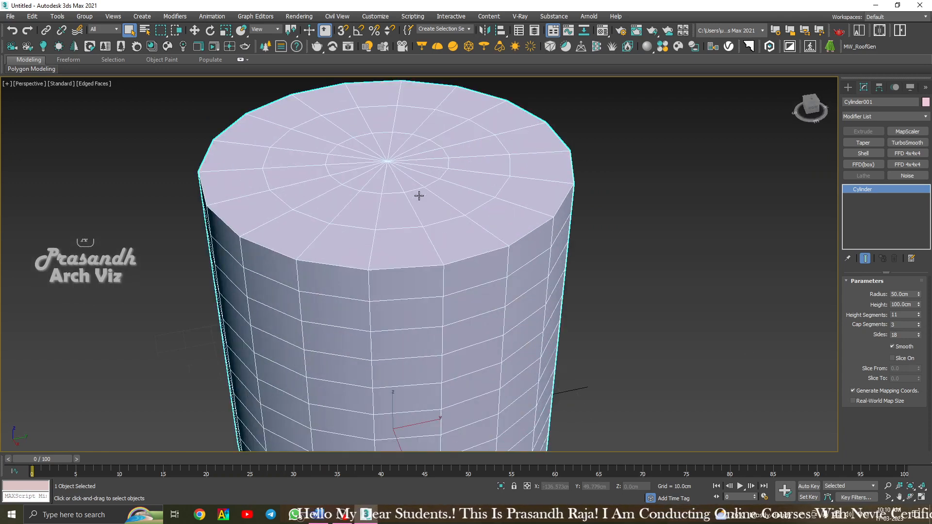
middle_click_drag(419, 195, 429, 243, "alt")
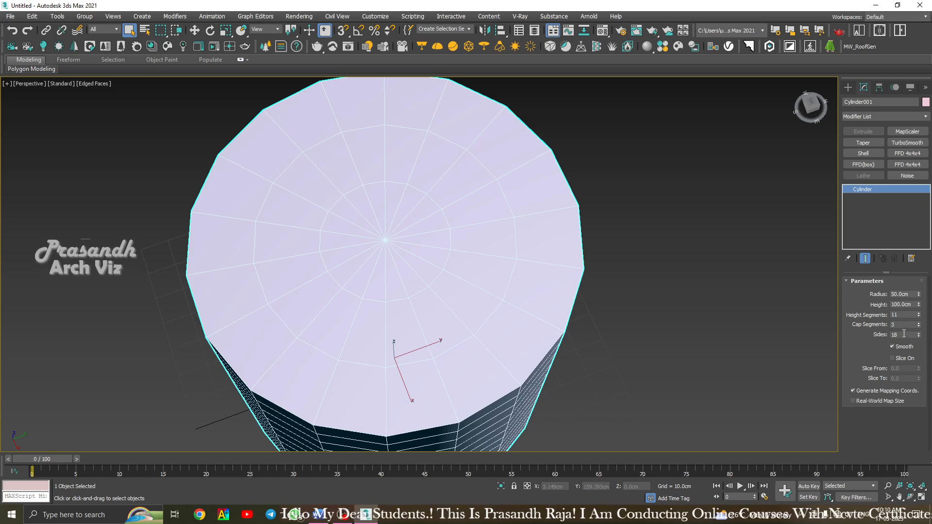
Set the cylinder's number of sides to 48 for a rounder outline.
scroll(329, 228, "down", 2)
left_click(567, 173)
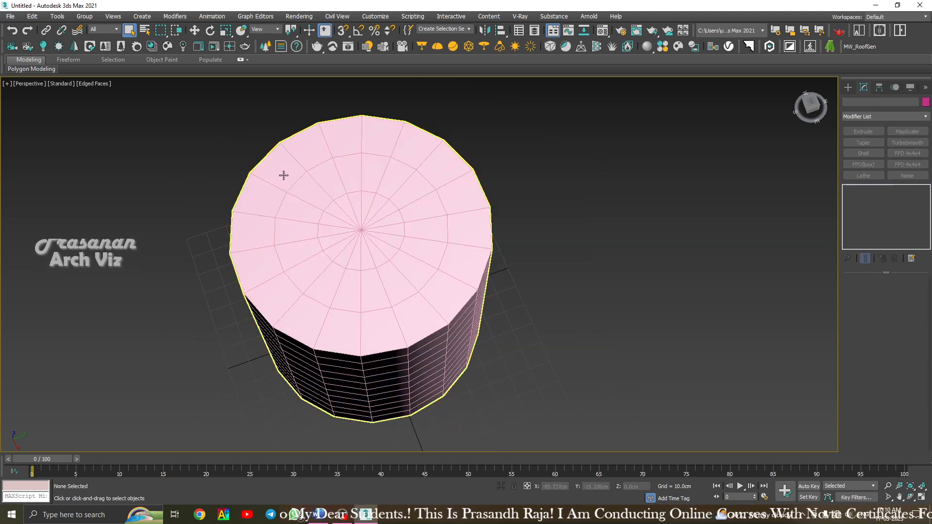
left_click(418, 219)
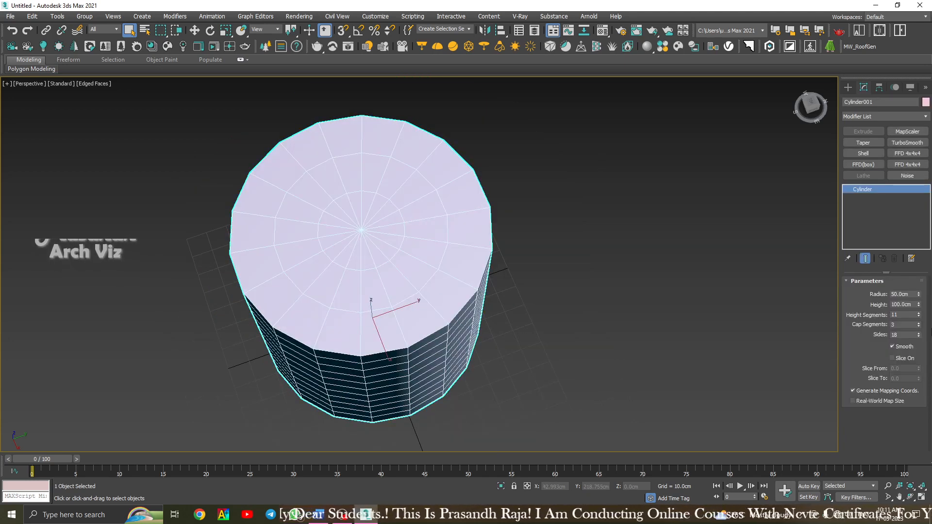
type("50")
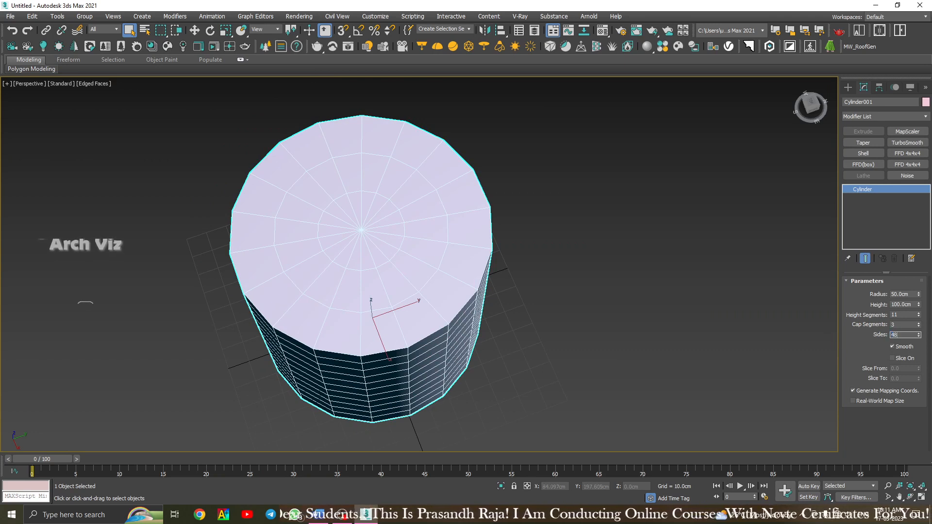
key("Return")
left_click(540, 183)
left_click(394, 221)
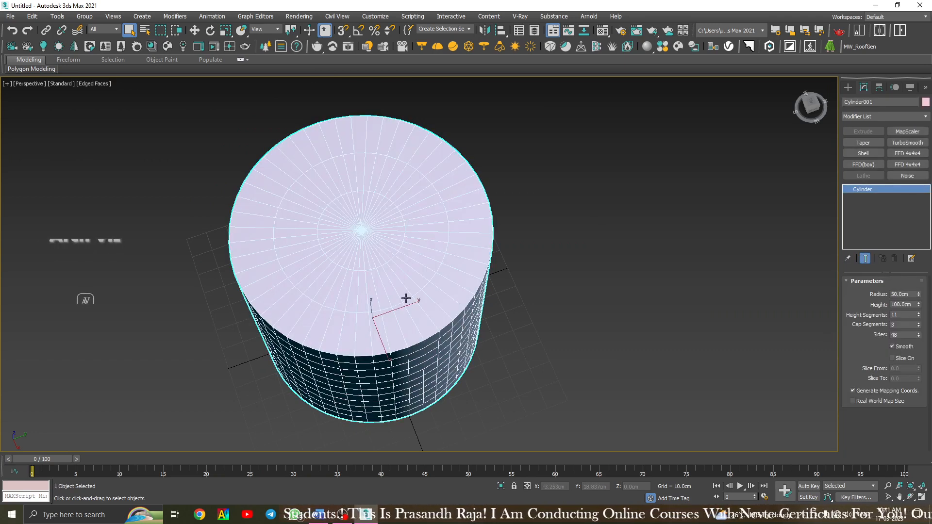
middle_click_drag(406, 298, 428, 265, "alt")
key("alt+a")
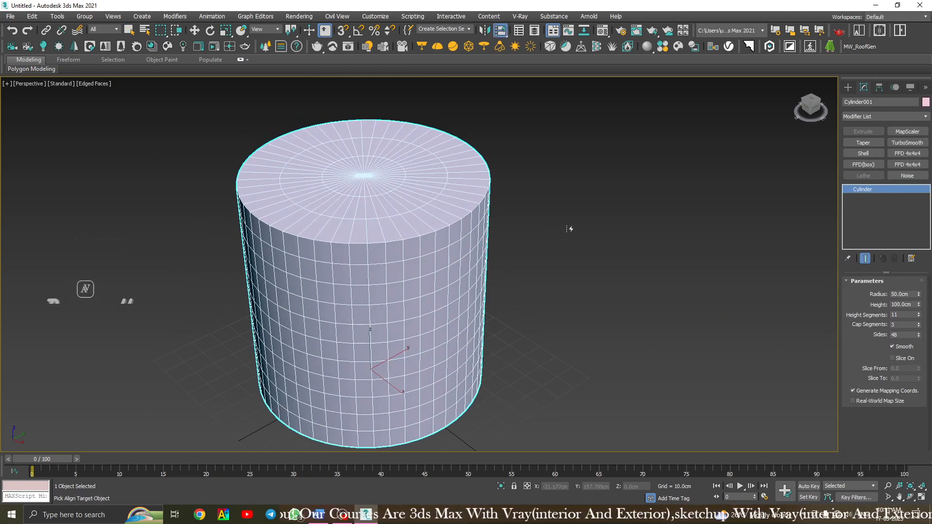
right_click(550, 229)
left_click(536, 230)
left_click(383, 273)
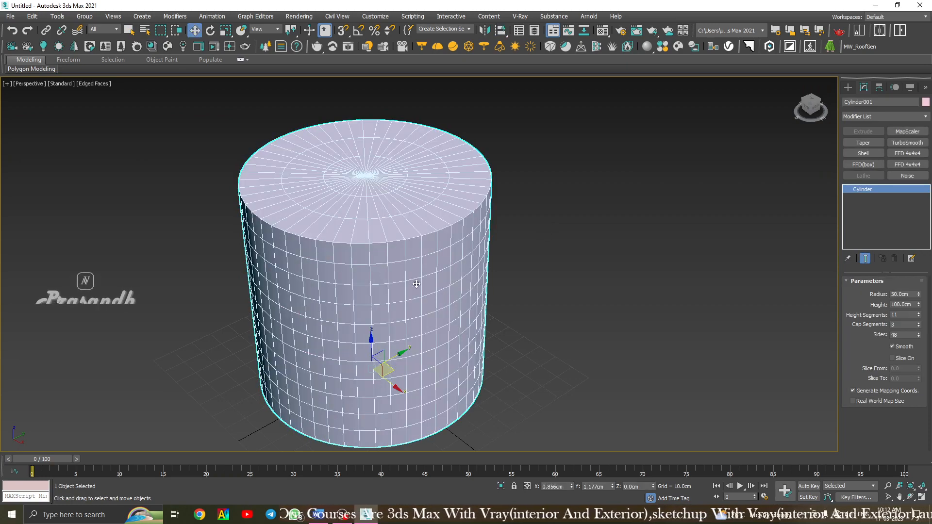
Turn off the cylinder's smoothing and hide the edged faces to inspect the faceted shading on its side.
middle_click_drag(402, 281, 348, 304, "alt")
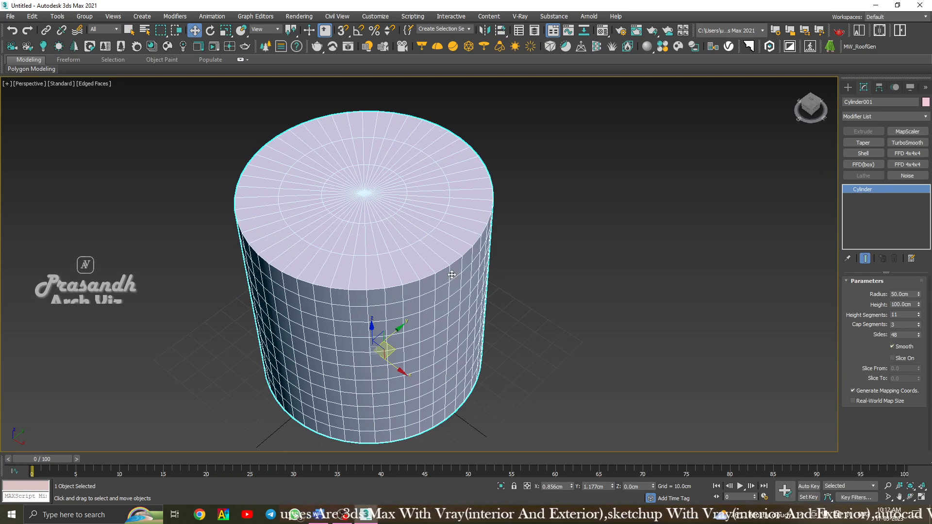
middle_click_drag(452, 275, 459, 269, "alt")
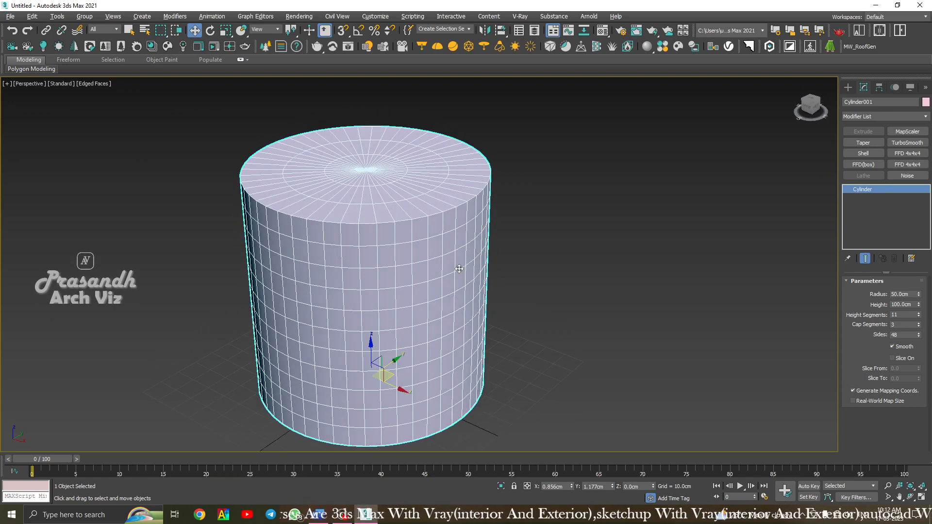
left_click(891, 347)
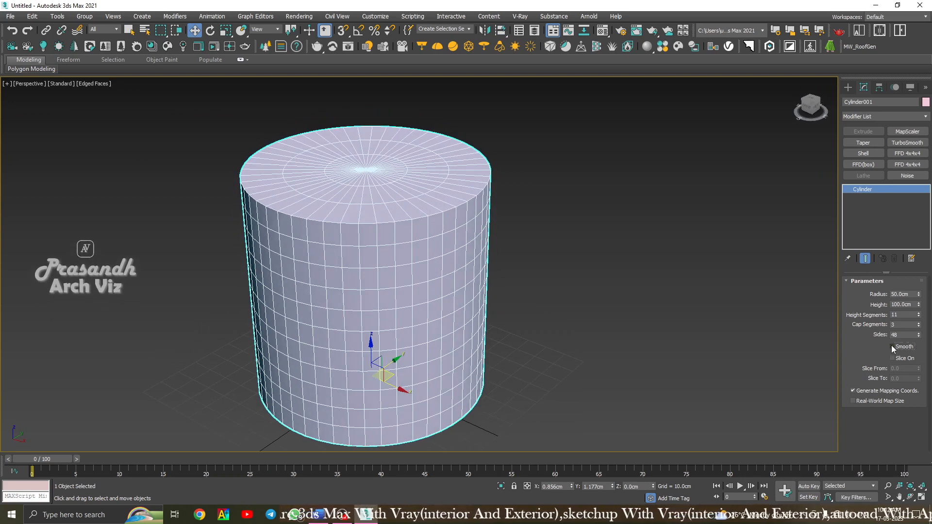
key("F4")
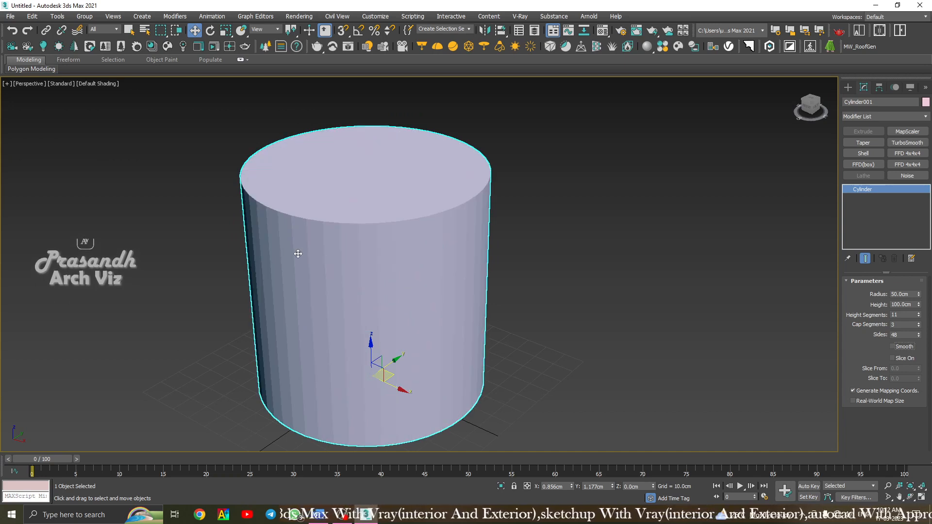
scroll(298, 254, "up", 2)
scroll(300, 257, "down", 1)
middle_click_drag(301, 262, 354, 289, "alt")
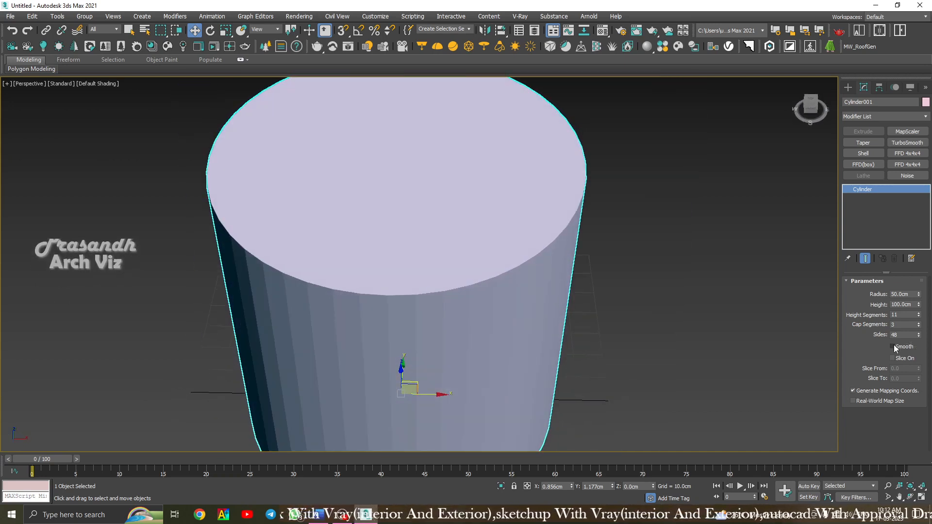
scroll(394, 313, "down", 3)
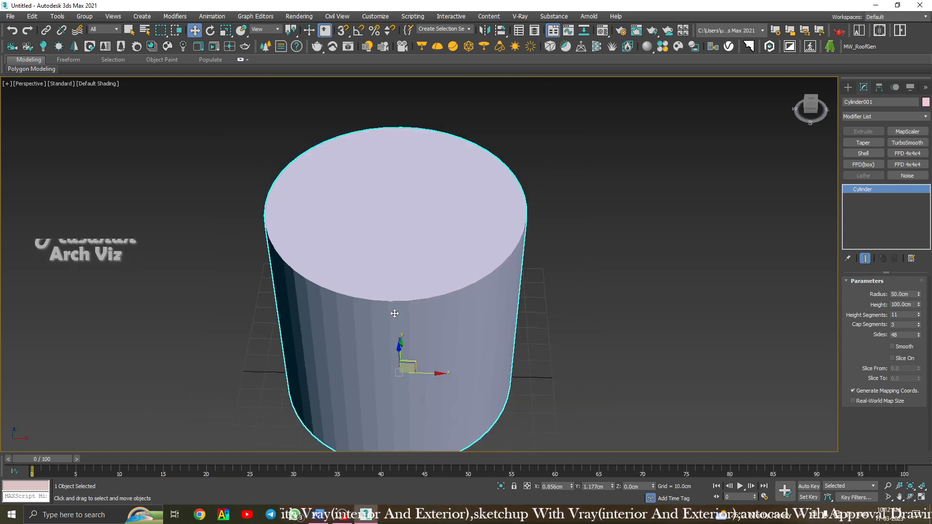
mouse_move(393, 312)
middle_mouse_down("alt")
mouse_move(416, 322)
mouse_move(403, 295)
mouse_move(391, 308)
middle_mouse_up("alt")
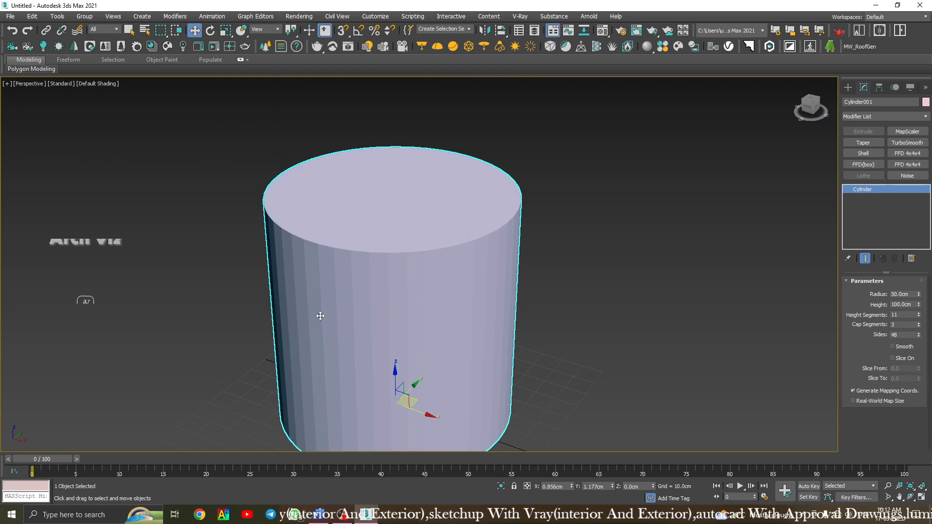
Turn the cylinder's smoothing back on and view its shaded surface.
left_click(892, 346)
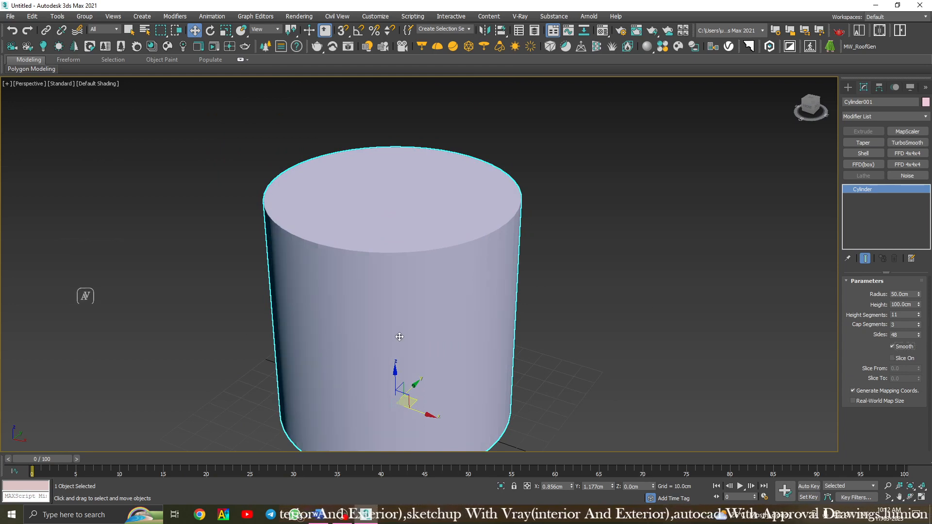
mouse_move(408, 332)
middle_mouse_down("alt")
mouse_move(409, 354)
mouse_move(401, 329)
middle_mouse_up("alt")
scroll(387, 342, "down", 3)
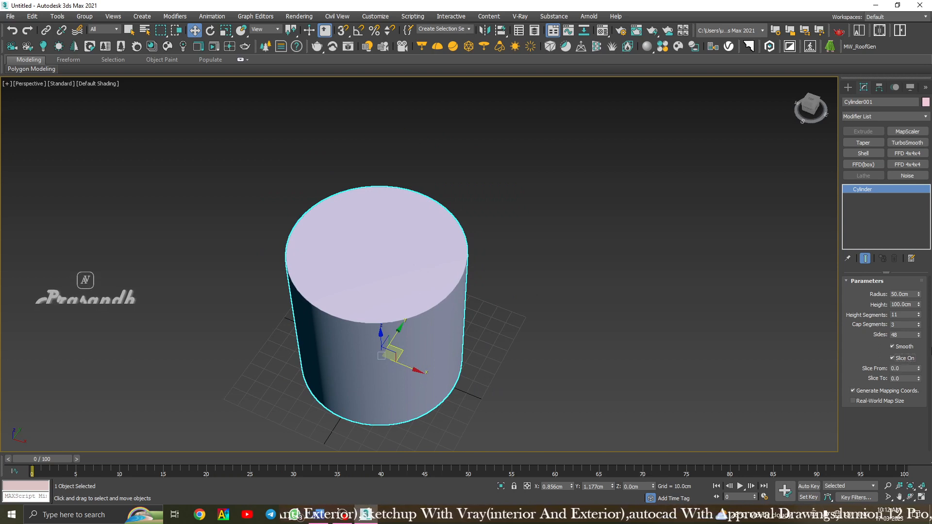
Enable slicing on the cylinder, with the slice running from 237.5 to -39.5, to cut out a wedge.
left_click_drag(919, 371, 903, 141)
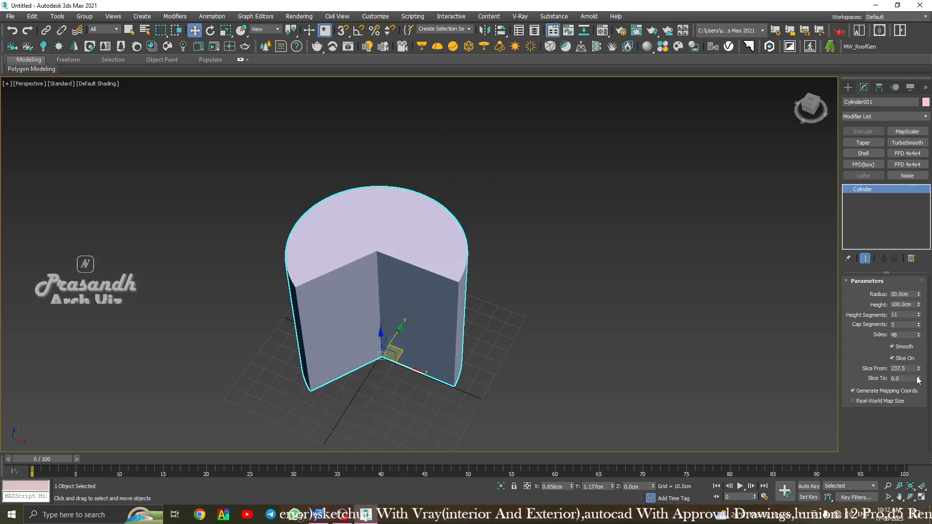
mouse_move(919, 381)
left_mouse_down()
mouse_move(917, 340)
mouse_move(915, 383)
left_mouse_up()
left_click(656, 330)
Delete the sliced cylinder, reset the view on the grid and return to the standard primitive creation options.
left_click(427, 269)
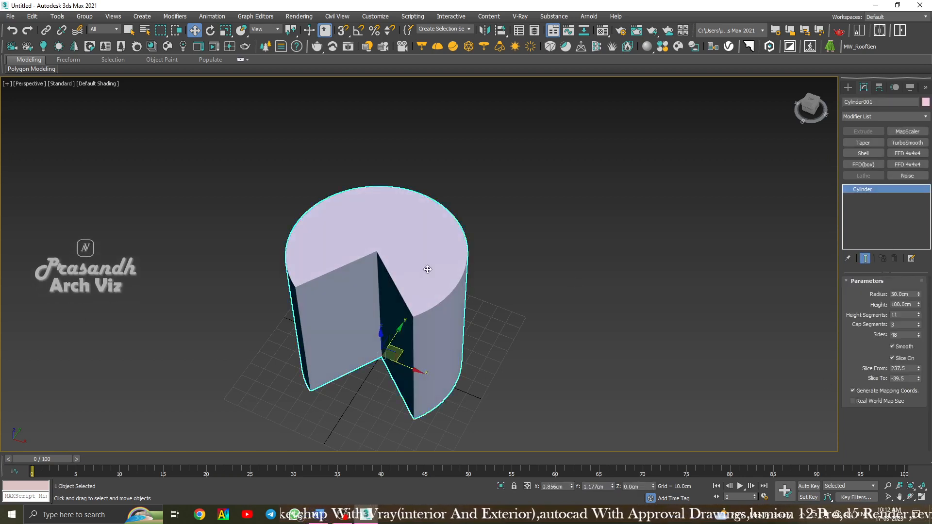
key("Delete")
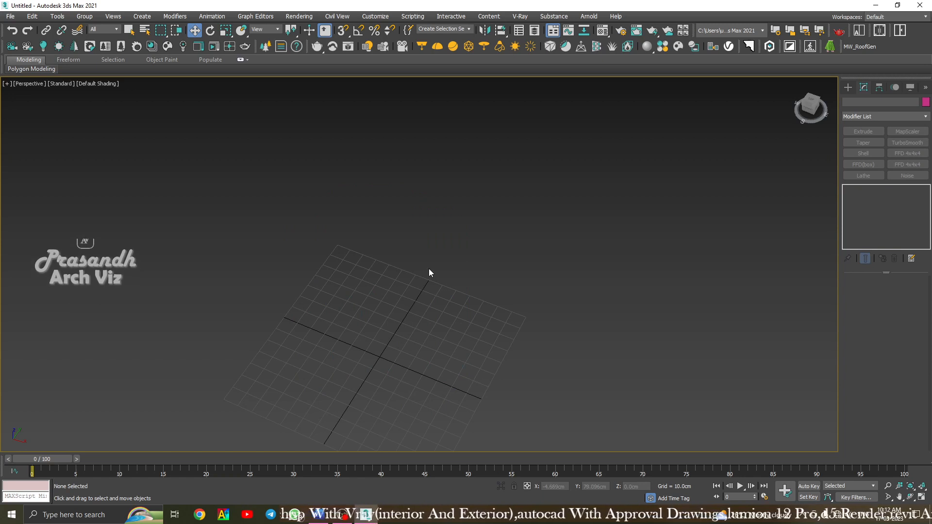
key("z")
left_click(848, 87)
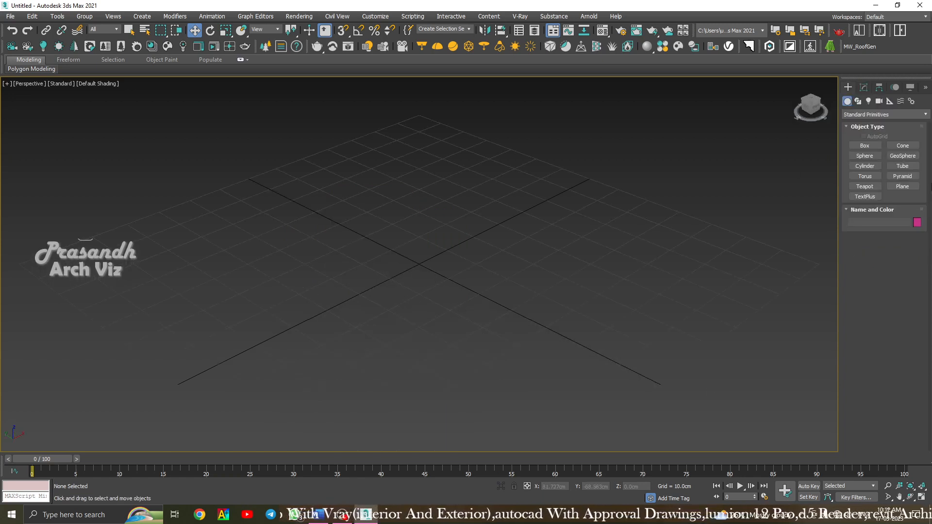
Create a tube at the grid centre with radii of about 113.4 cm and 63.9 cm and a height of about 41.8 cm.
left_click(903, 166)
scroll(523, 301, "down", 5)
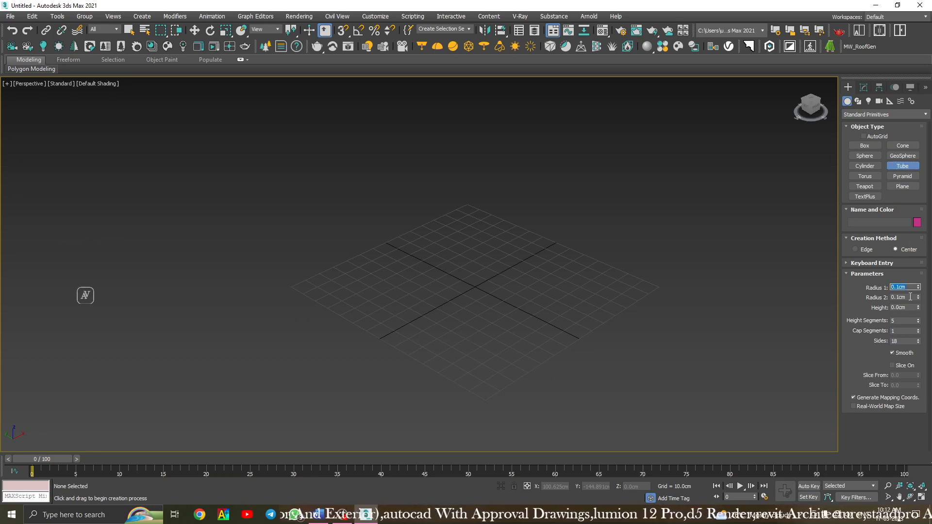
key("Tab")
key("Tab")
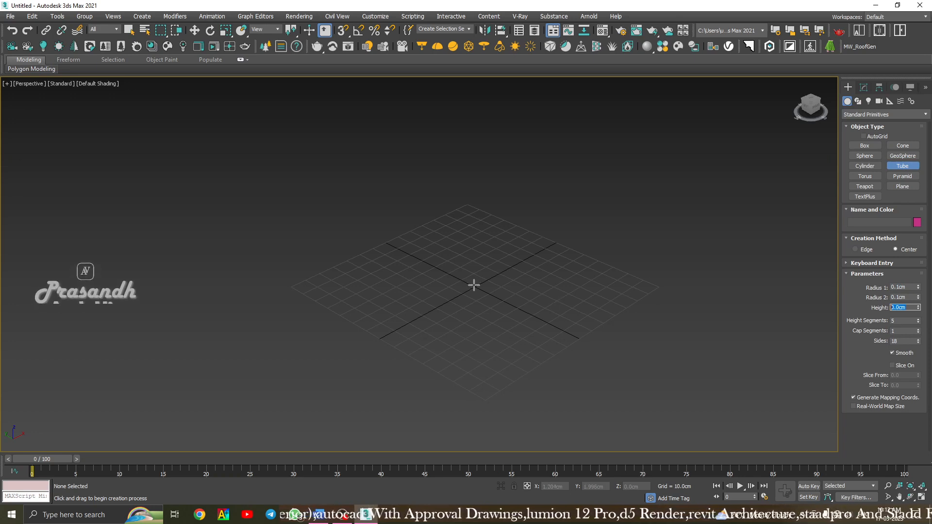
middle_click_drag(475, 287, 444, 288)
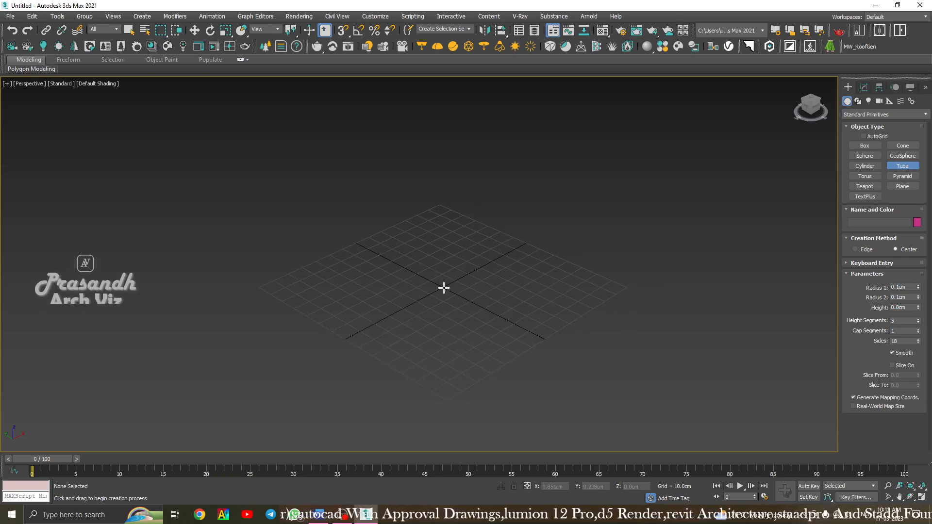
left_click(441, 286)
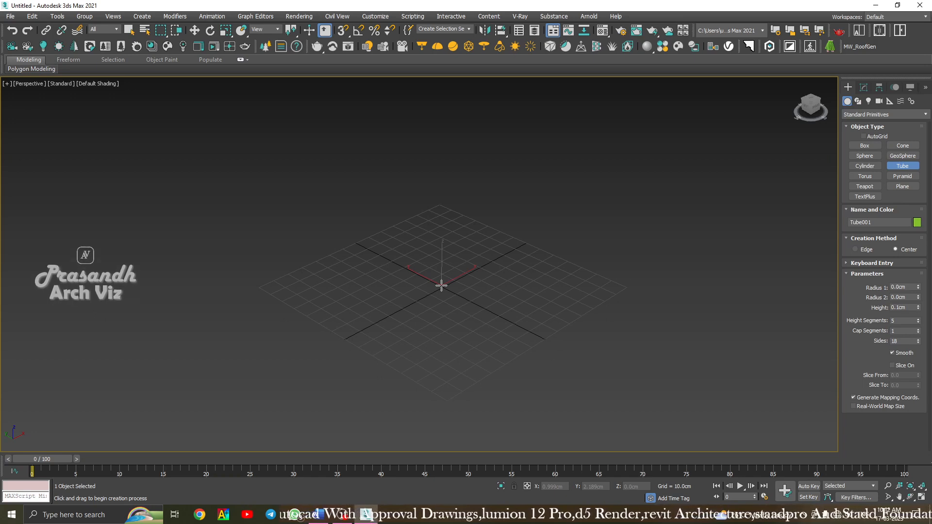
left_click_drag(441, 286, 635, 357)
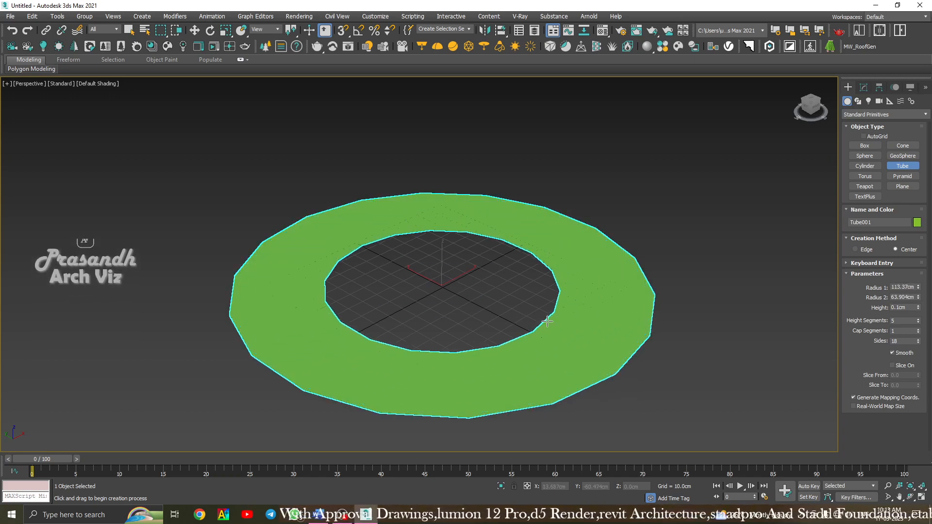
left_click(547, 321)
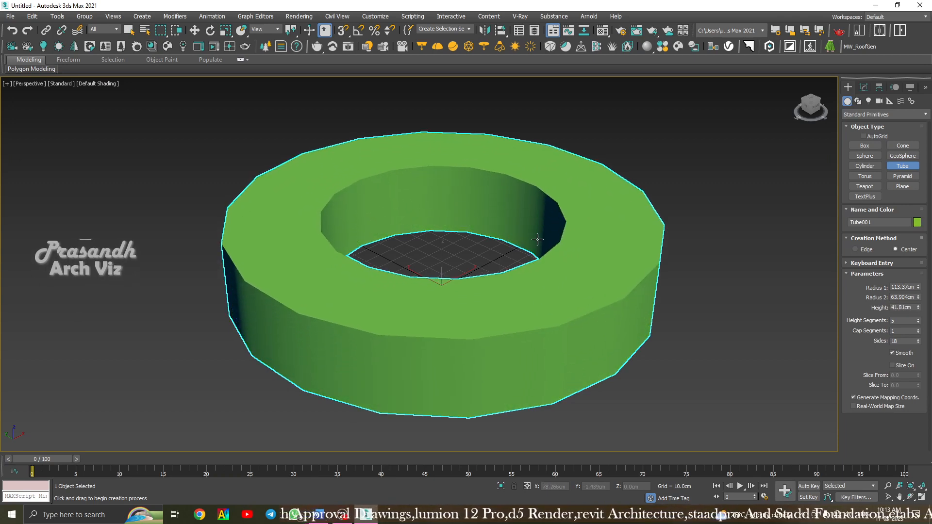
left_click(537, 240)
right_click(727, 188)
Turn on edged faces to inspect the tube's segments, and delete the tube.
mouse_move(613, 254)
middle_mouse_down("alt")
mouse_move(558, 301)
mouse_move(543, 290)
middle_mouse_up("alt")
key("F4")
scroll(529, 311, "down", 5)
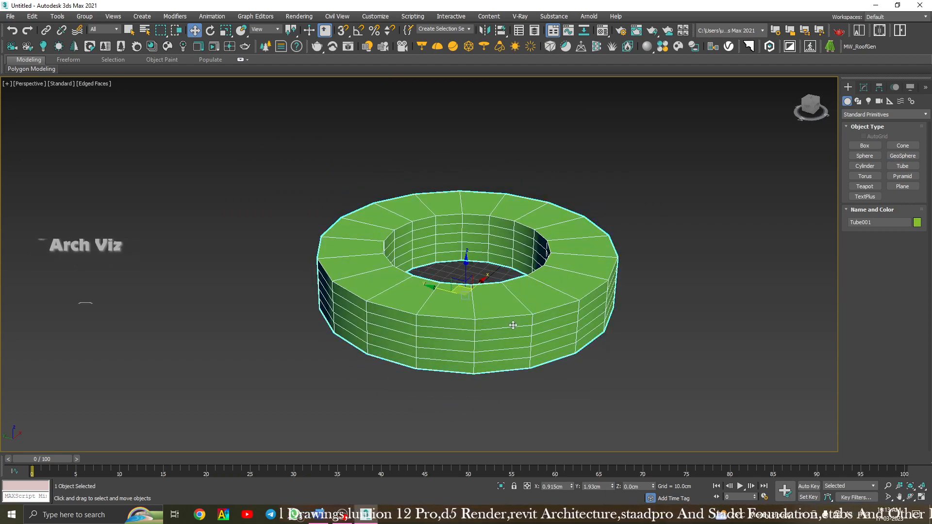
key("Delete")
scroll(511, 321, "up", 4)
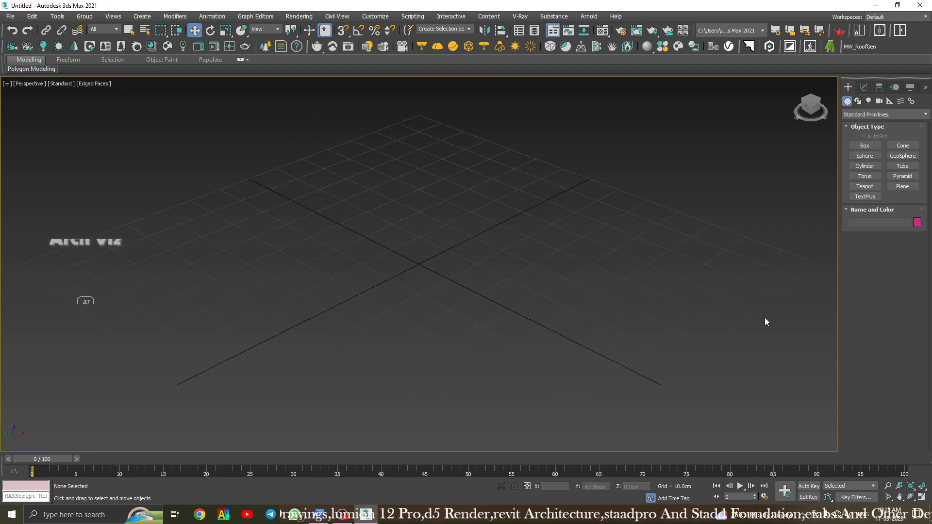
left_click(907, 170)
left_click_drag(501, 240, 604, 201)
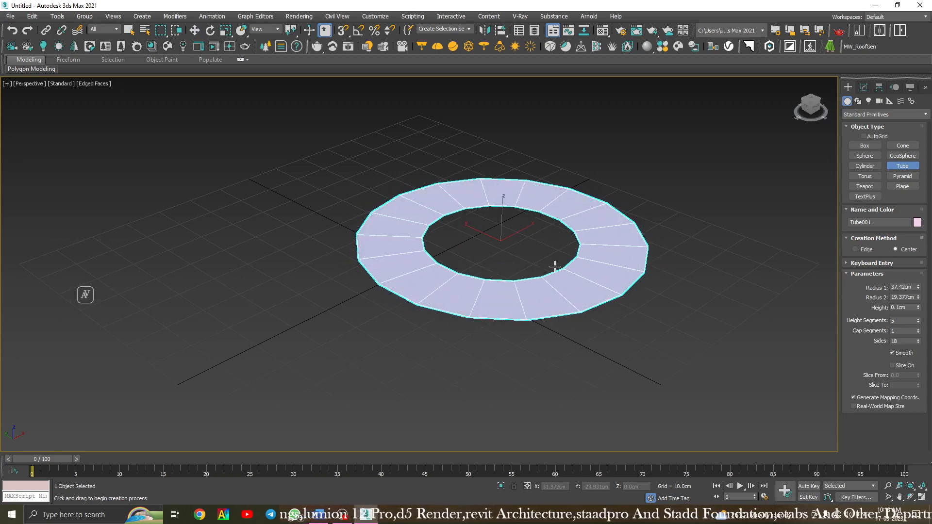
right_click(476, 277)
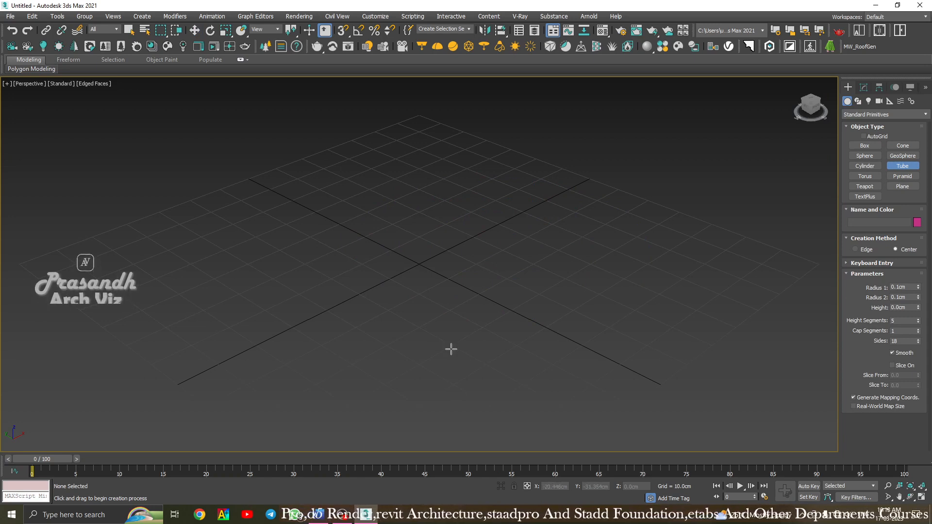
Create a tube at the grid centre with radii of about 82.4 cm and 54.7 cm and a height of about 33.4 cm.
scroll(445, 277, "down", 3)
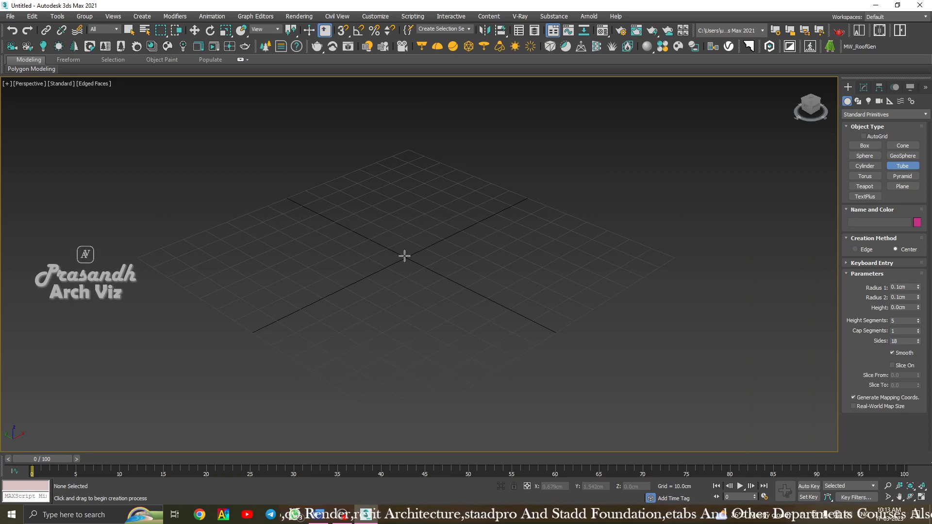
left_click(404, 256)
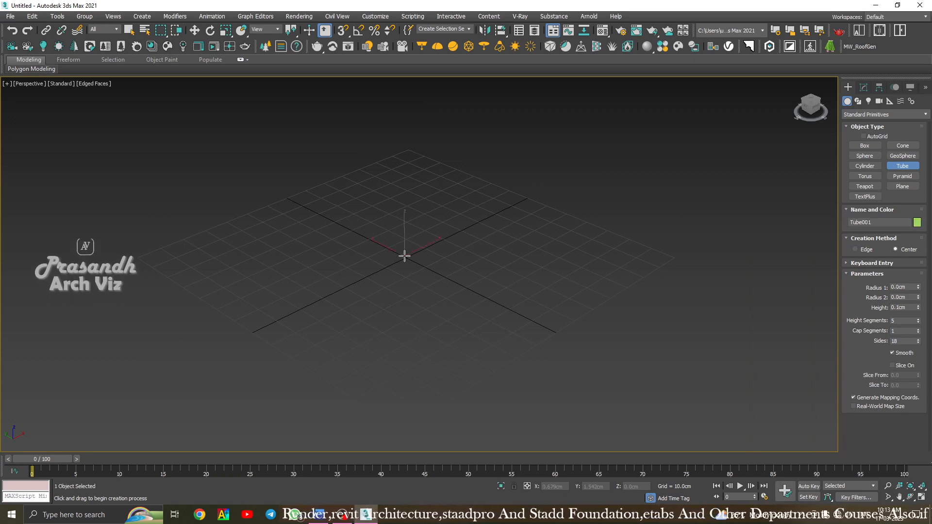
left_click_drag(405, 256, 594, 339)
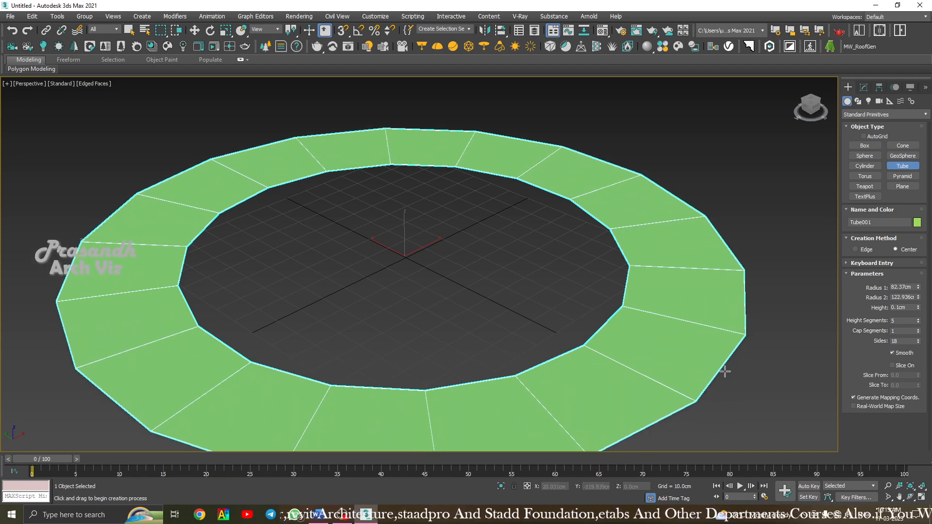
scroll(729, 367, "down", 3)
scroll(733, 360, "up", 3)
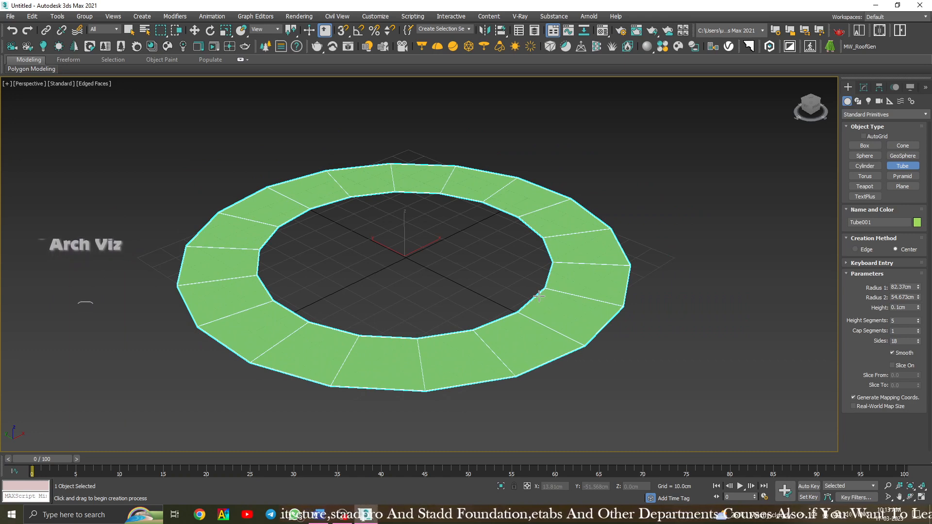
left_click(539, 296)
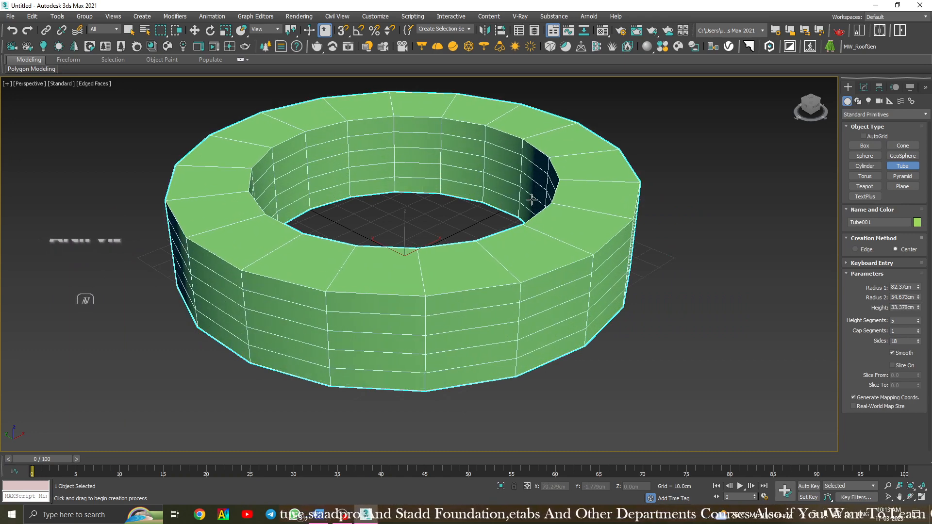
right_click(739, 199)
left_click(729, 202)
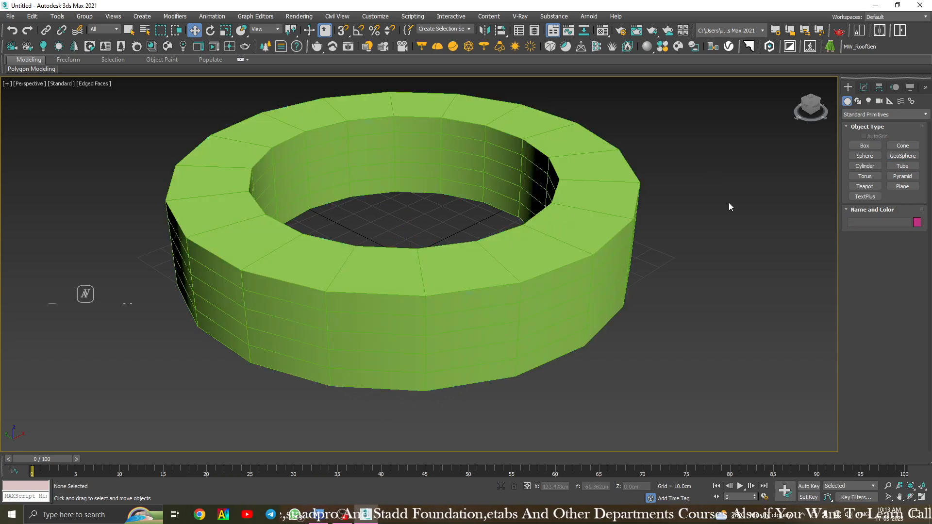
Set the tube's Radius 1 to 100 cm, Radius 2 to 50 cm and height to 75 cm.
left_click(534, 266)
middle_click_drag(531, 262, 523, 331, "alt")
left_click(864, 88)
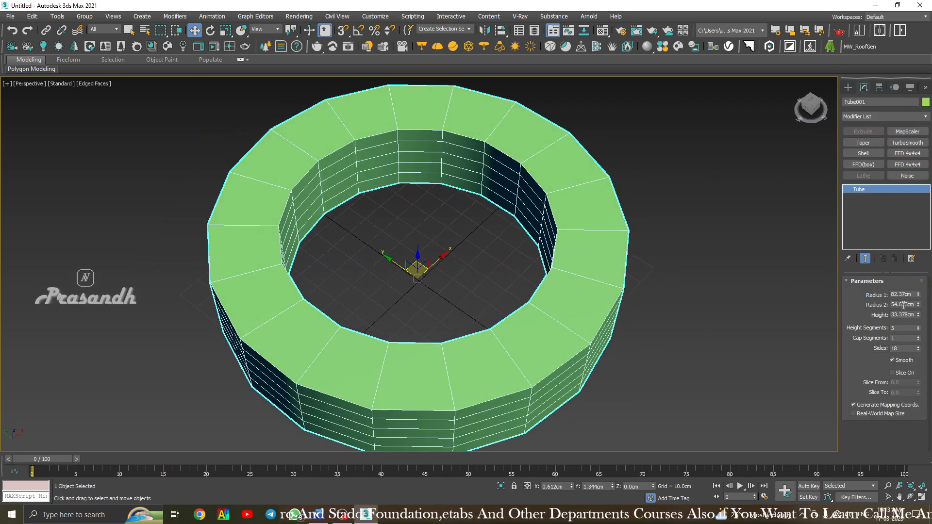
left_click(904, 294)
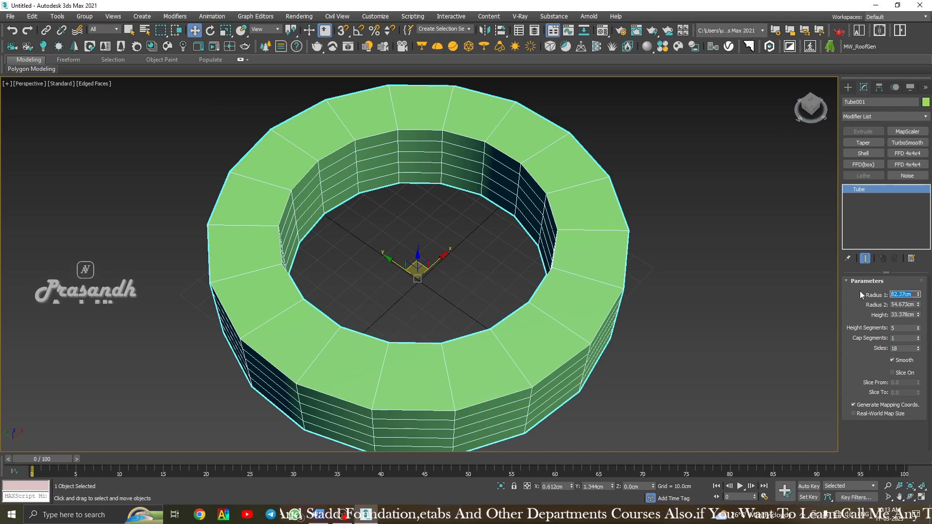
type("100")
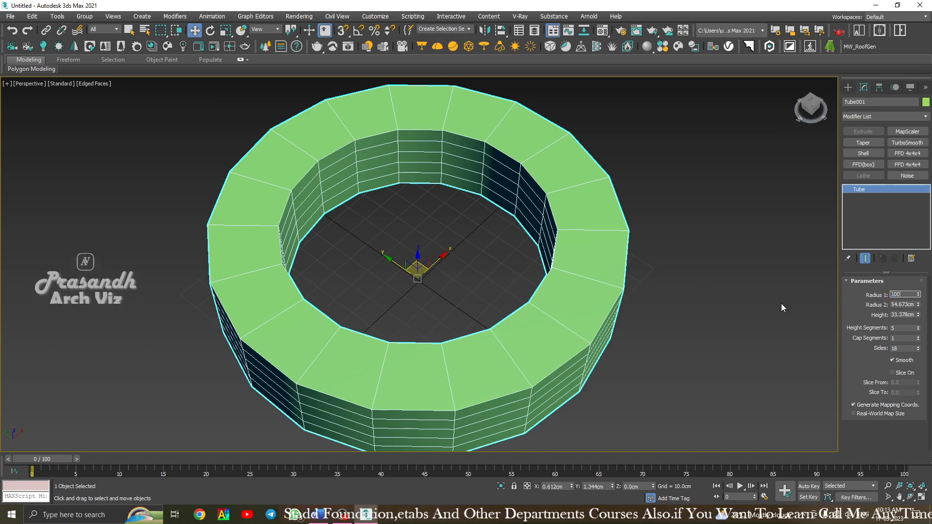
left_click(905, 304)
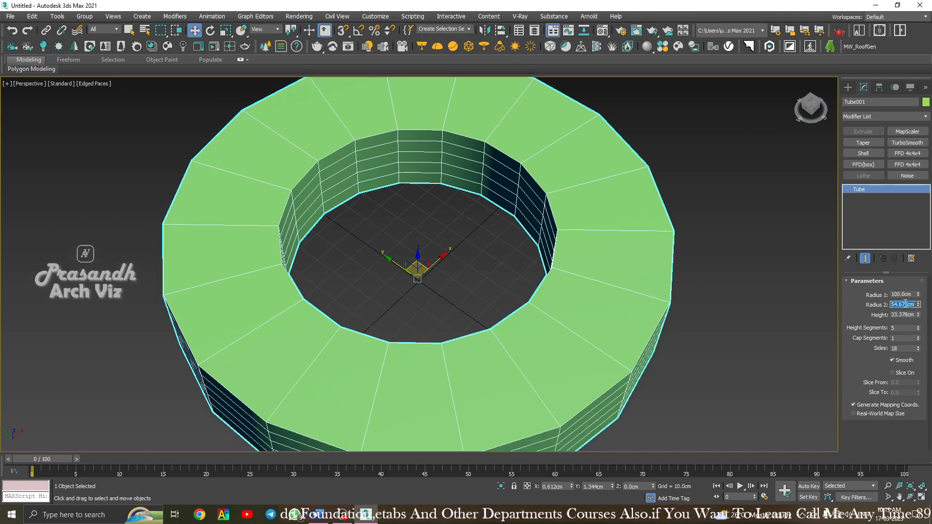
type("50")
left_click(910, 315)
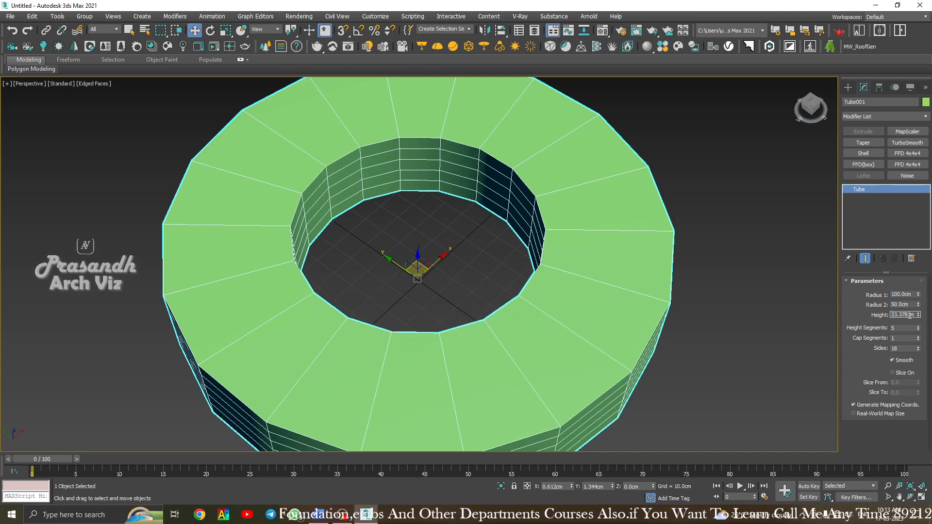
type("75")
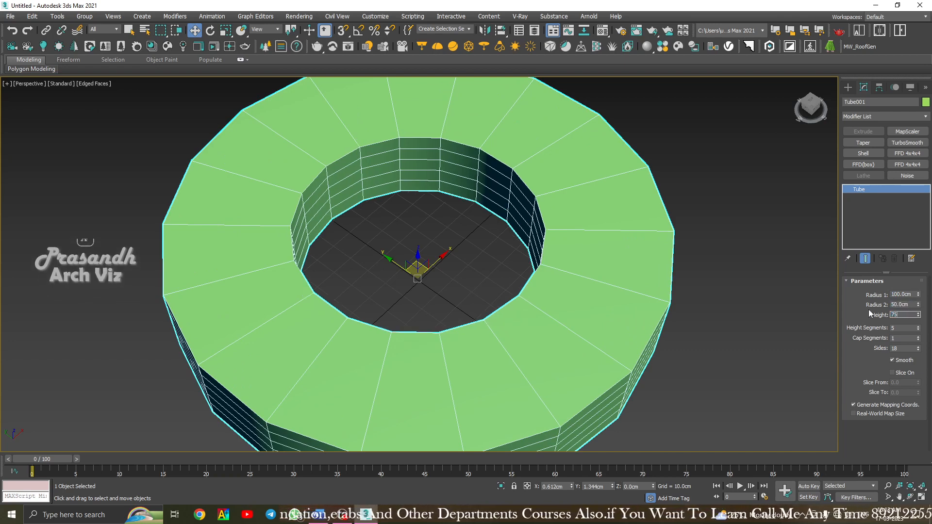
left_click(726, 269)
left_click(517, 266)
scroll(517, 267, "down", 4)
middle_click_drag(528, 300, 541, 265, "alt")
scroll(541, 266, "up", 4)
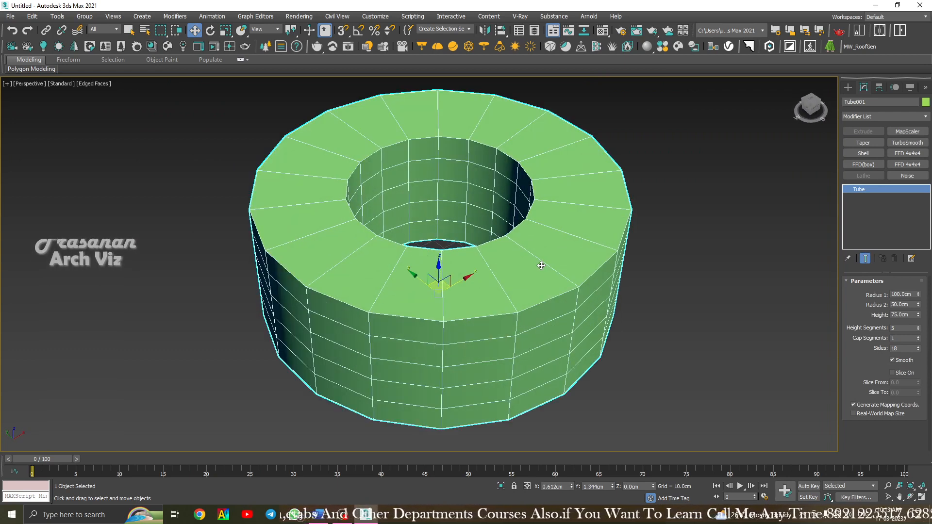
Lower the tube's height segments to compare the side divisions and return them to 5.
left_click(918, 331)
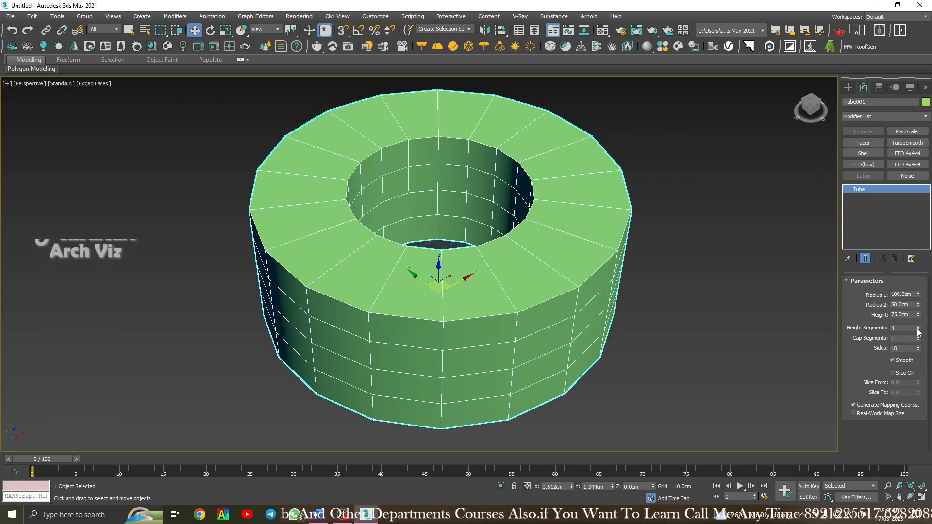
left_click(918, 331)
left_click(918, 331)
left_click(919, 327)
left_click(919, 326)
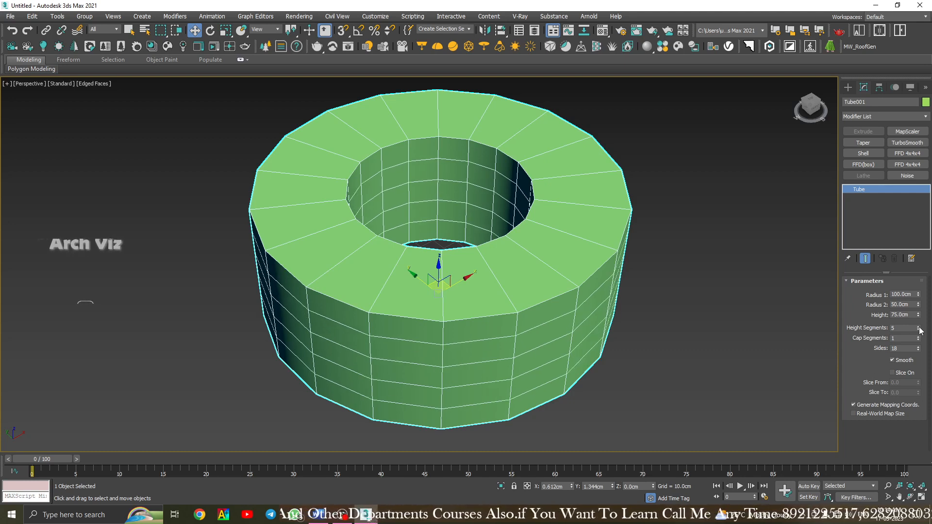
Increase the tube's cap segments to 6 to subdivide its flat ring faces.
left_click(918, 337)
left_click(919, 336)
left_click(919, 336)
left_click(919, 337)
left_click(918, 336)
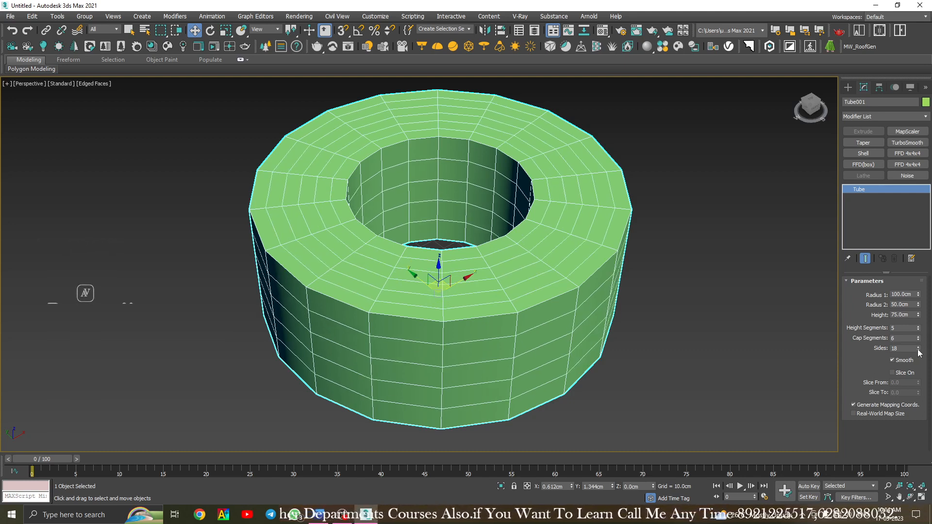
Reduce the tube's sides to 10 to inspect the angular outline, and raise them to 25 for a rounder shape.
left_click_drag(918, 350, 915, 355)
middle_click_drag(389, 297, 465, 301, "alt")
left_click_drag(918, 349, 915, 350)
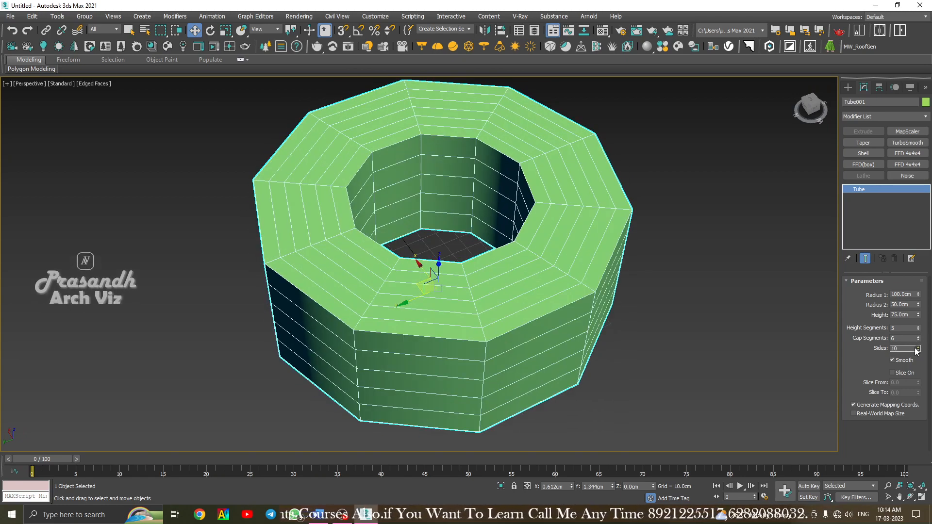
middle_click_drag(515, 324, 528, 335, "alt")
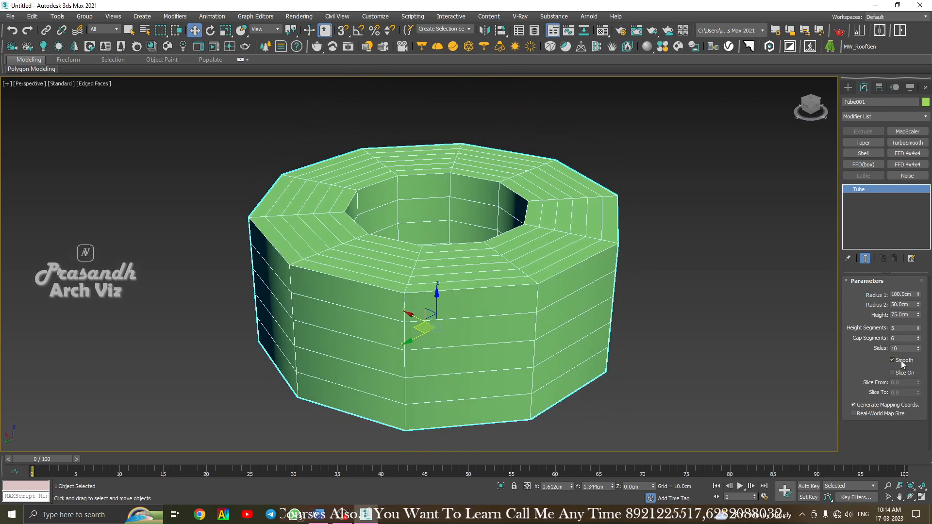
left_click_drag(918, 349, 917, 342)
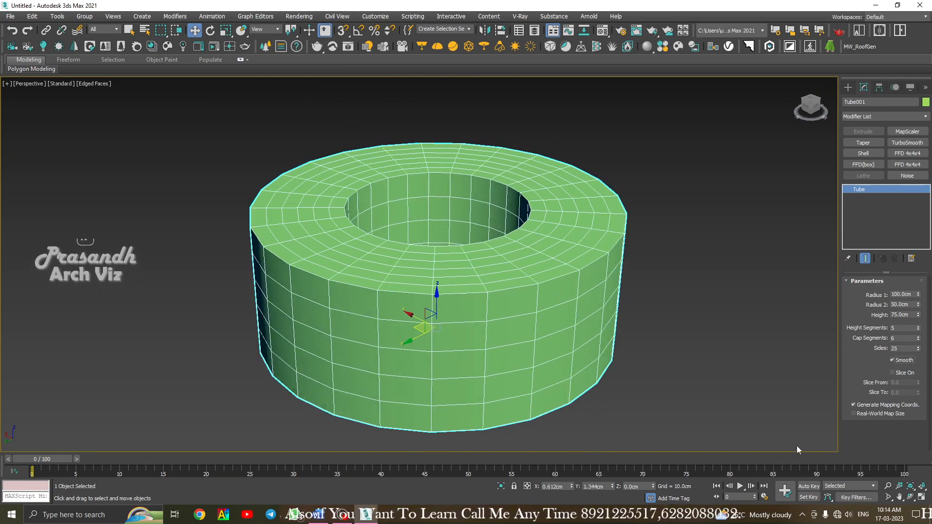
Enable slicing on the tube with the slice starting from 107, and look at the remaining wedge from above.
left_click(892, 373)
left_click_drag(918, 382, 919, 320)
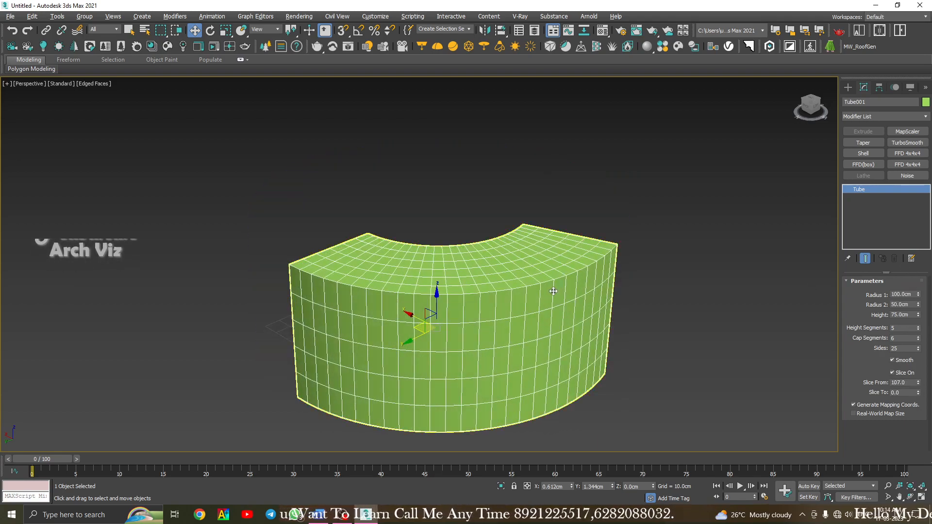
middle_click_drag(470, 301, 433, 390, "alt")
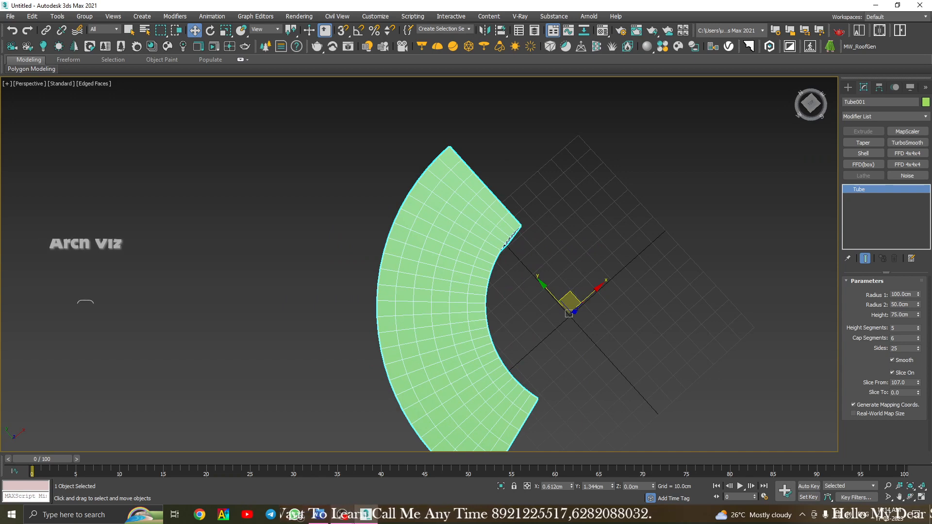
Return to the standard primitive creation options and move the sliced tube to about X 35.4 cm, Y -16.9 cm.
left_click(848, 87)
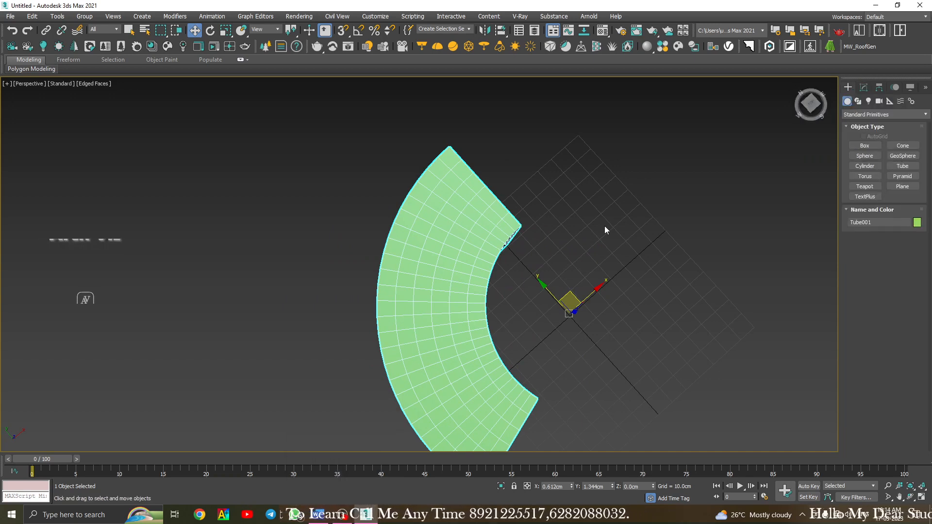
left_click(509, 290)
middle_click_drag(509, 290, 498, 252, "alt")
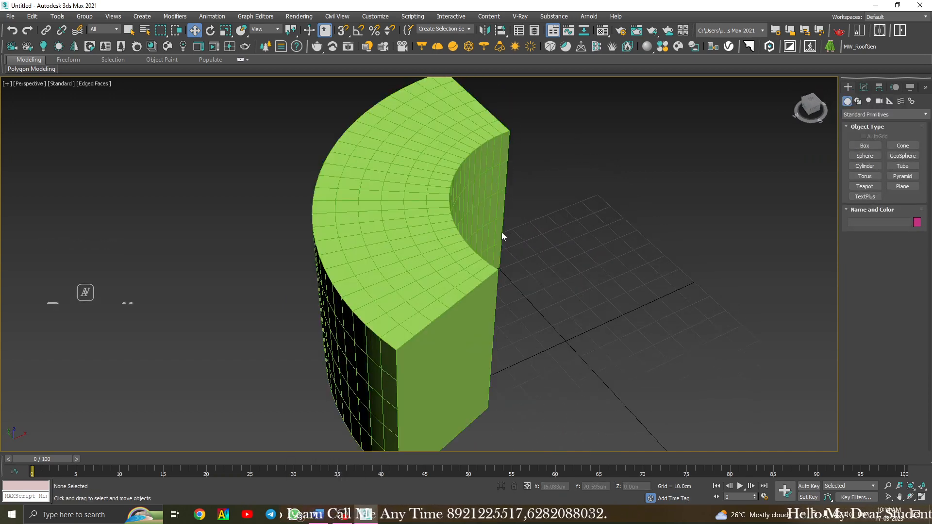
left_click(502, 237)
scroll(500, 291, "down", 2)
scroll(497, 298, "down", 2)
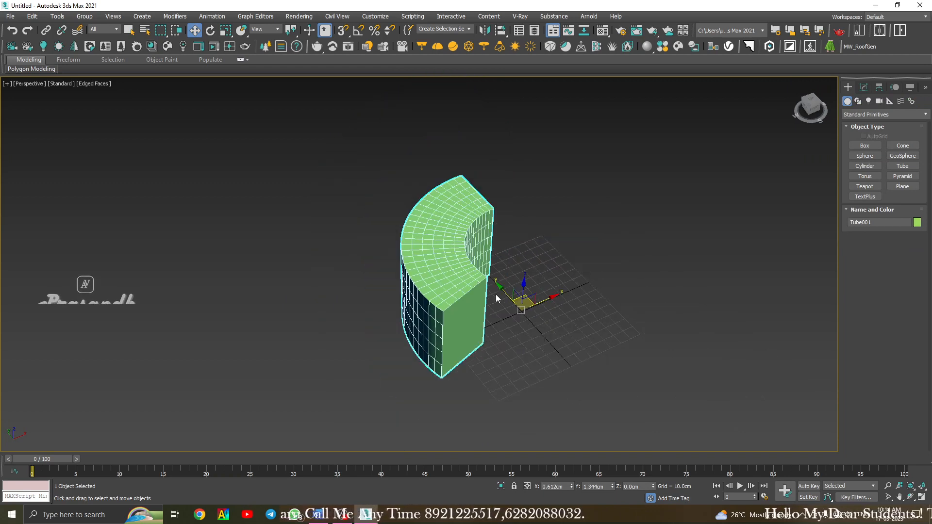
left_click_drag(545, 300, 592, 300)
middle_click_drag(523, 307, 500, 297)
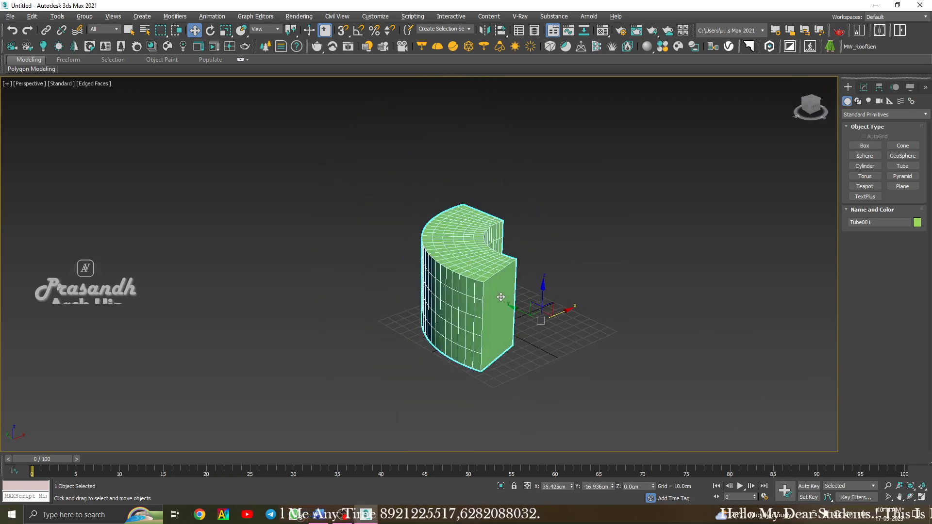
Examine the sliced tube's flat cut end, segmented upper face and curved inner wall close up from several angles.
scroll(500, 293, "up", 3)
left_click(627, 255)
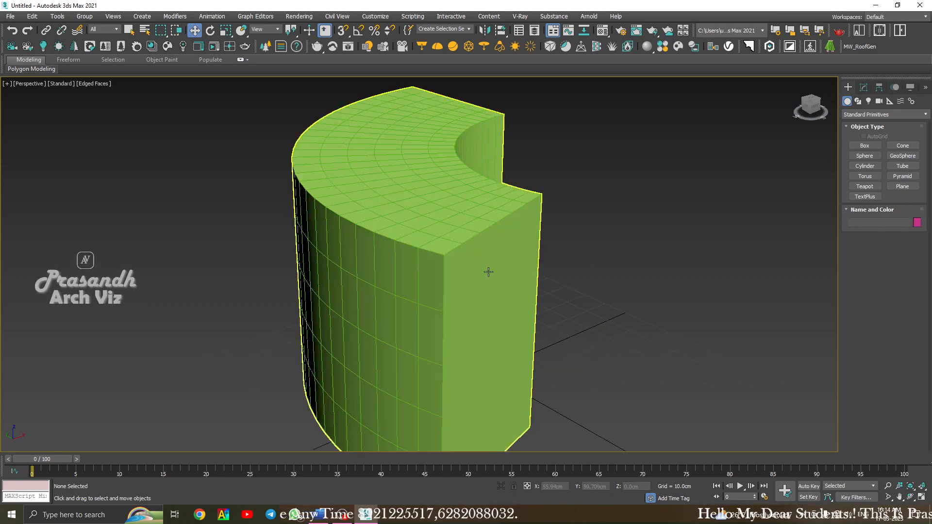
left_click(488, 271)
scroll(489, 272, "down", 2)
middle_click_drag(490, 275, 460, 300, "alt")
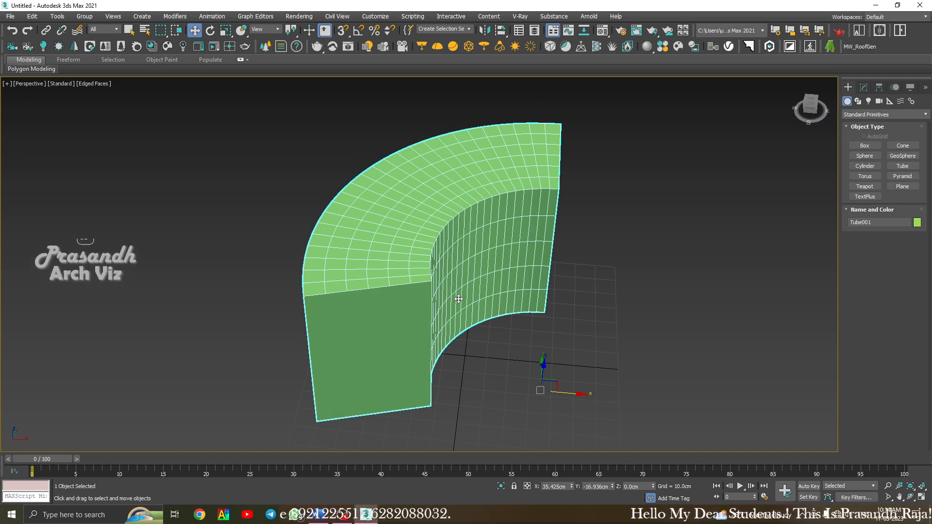
left_click(894, 112)
left_click(893, 124)
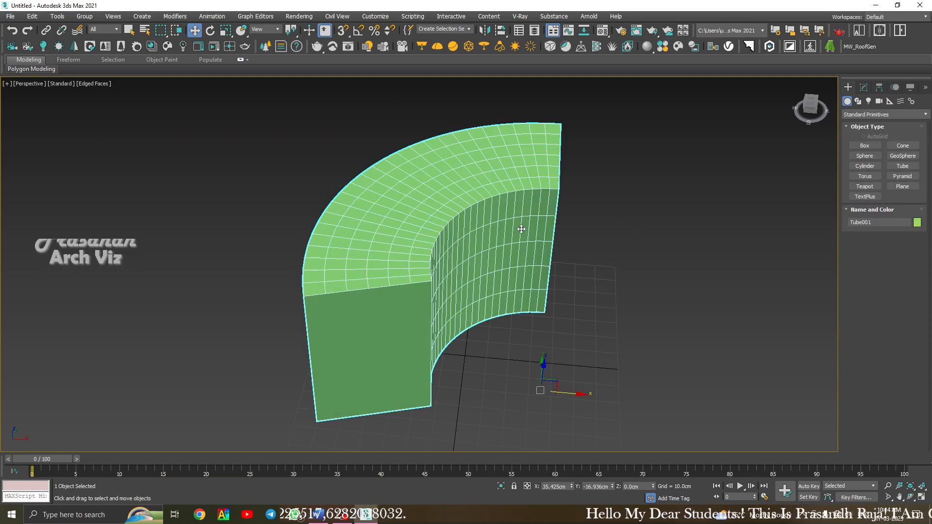
middle_click_drag(554, 265, 480, 276, "alt")
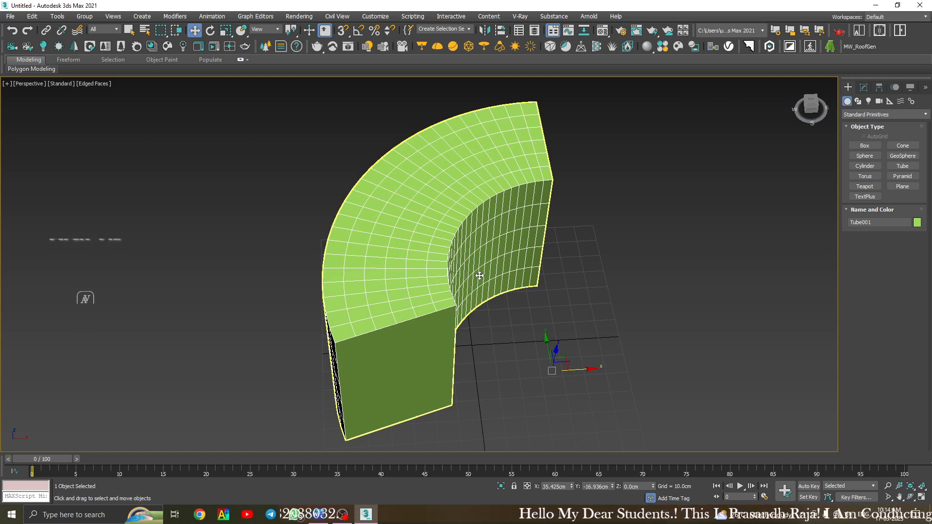
left_click(481, 276)
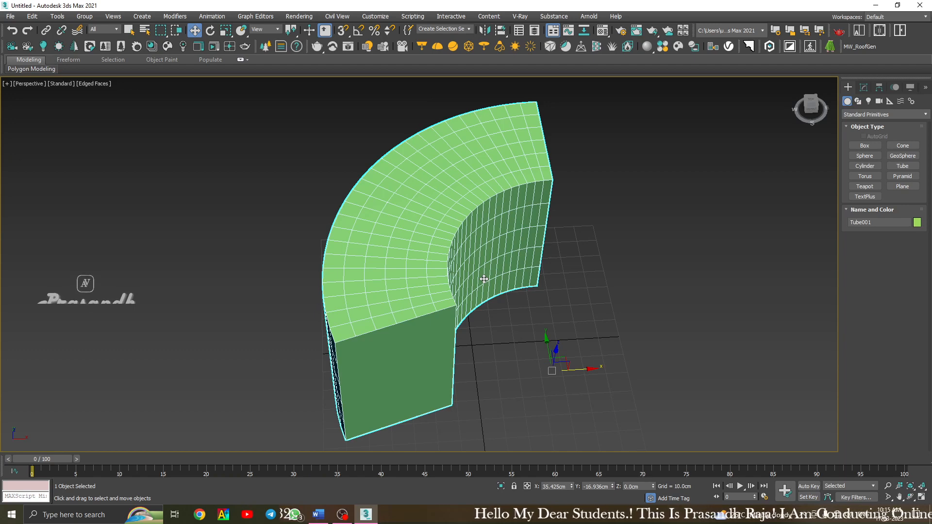
left_click(615, 145)
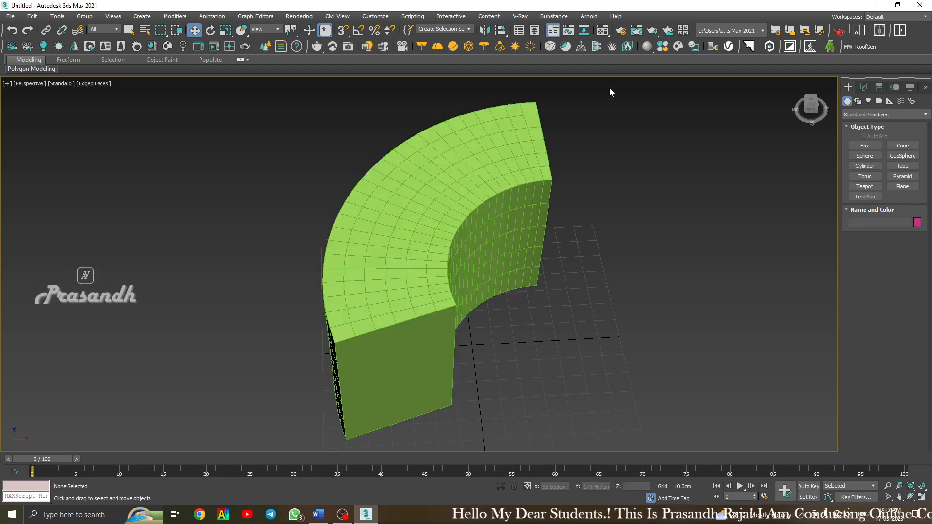
left_click_drag(204, 452, 204, 450)
left_click(671, 192)
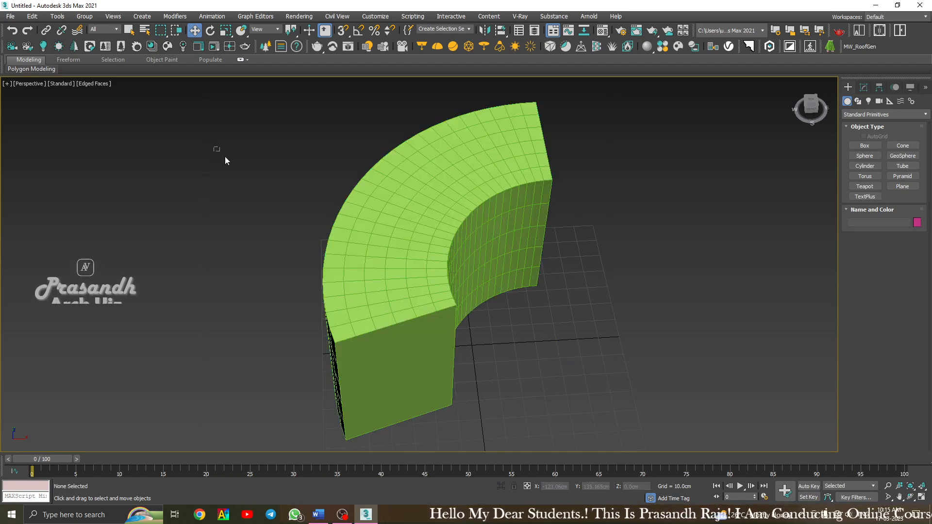
left_click_drag(225, 157, 186, 206)
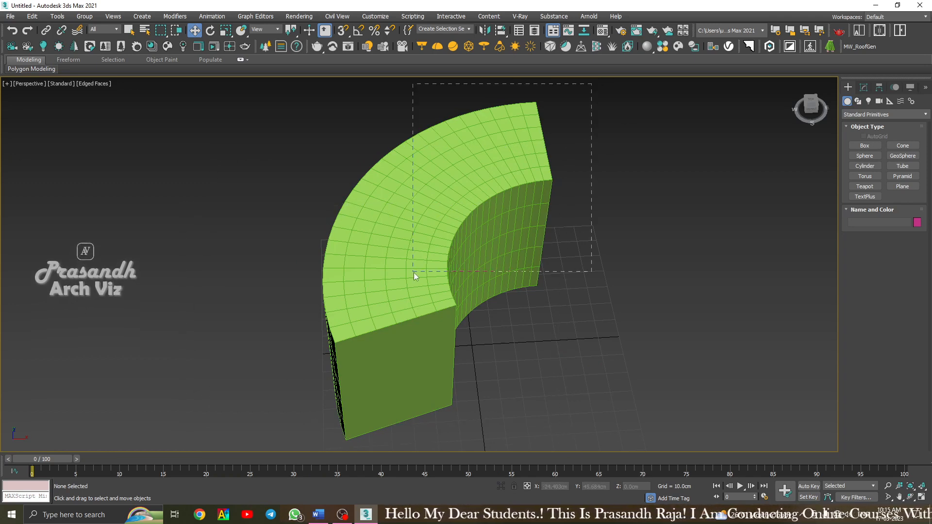
left_click_drag(414, 273, 413, 272)
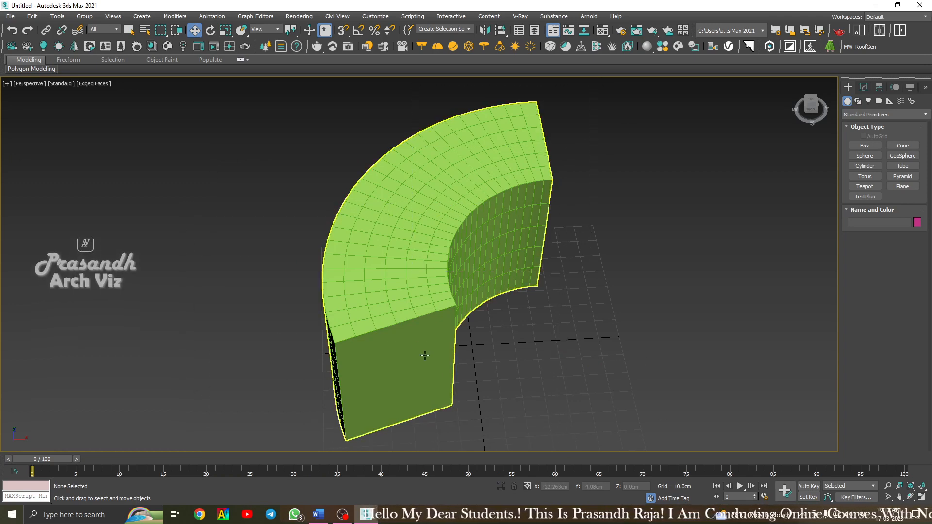
middle_click_drag(425, 355, 392, 351, "alt")
left_click(427, 337)
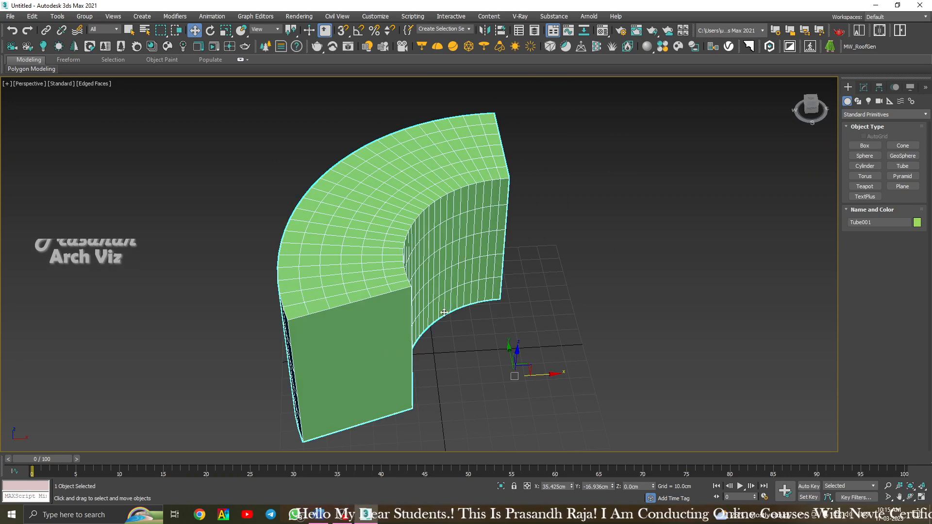
middle_click_drag(444, 312, 445, 326, "alt")
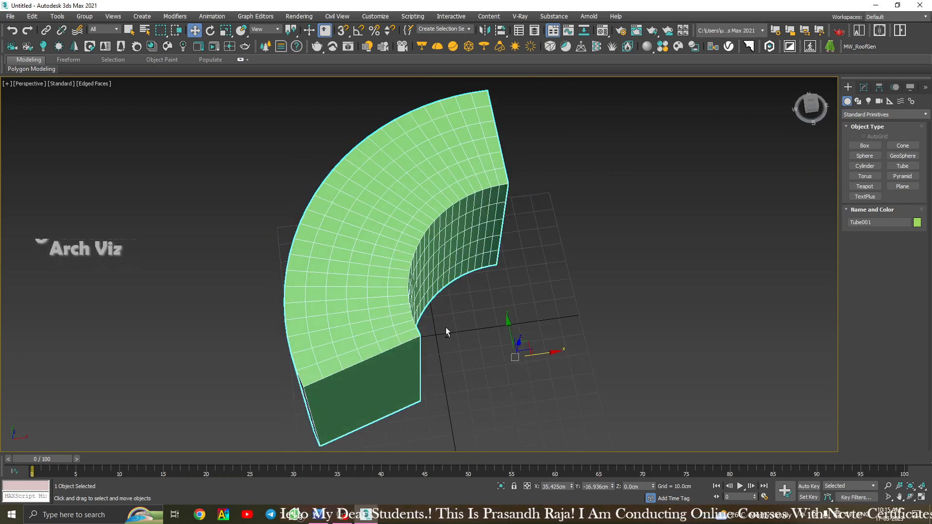